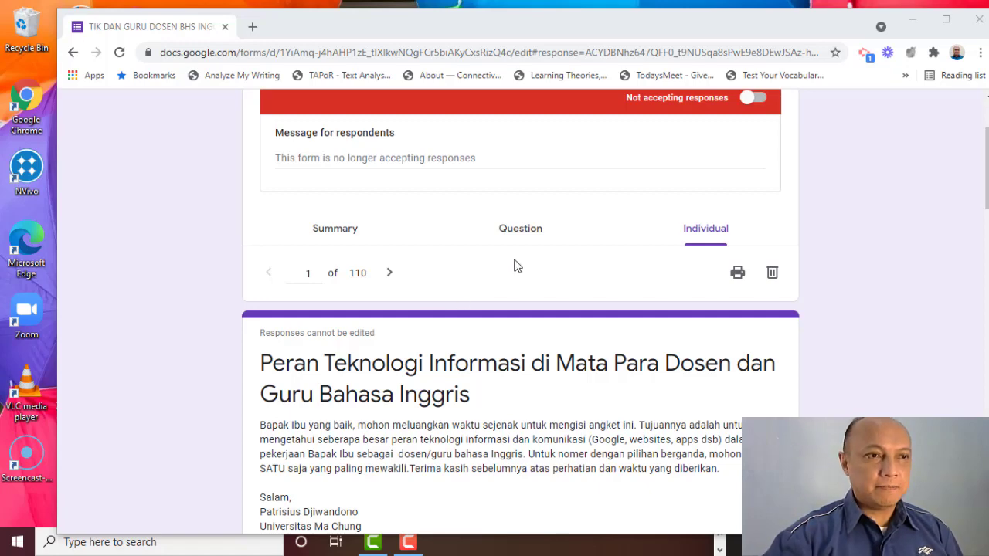
# Step: Review the first individual form response from the introduction down to the open answer in question 8
pyautogui.scroll(-2, 517, 267)
pyautogui.scroll(1, 517, 267)
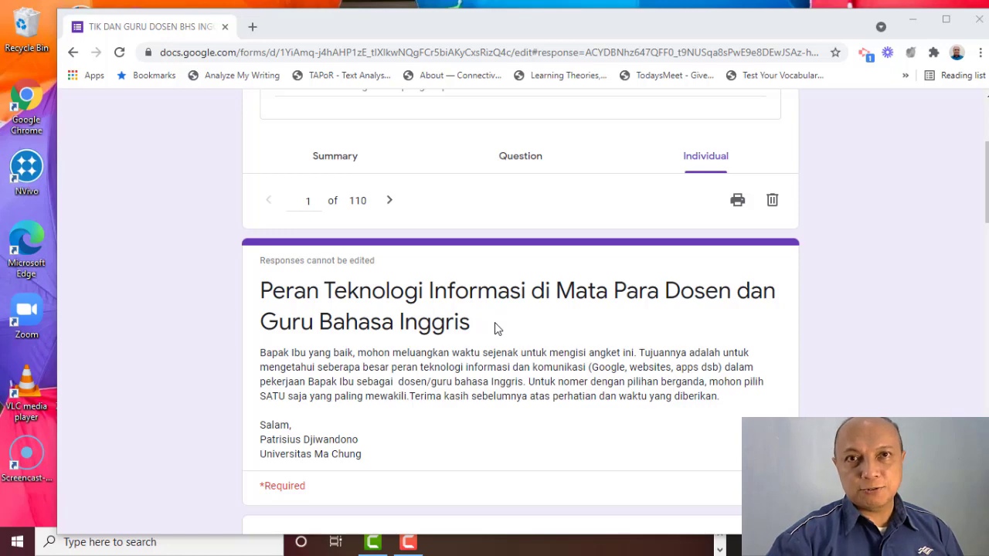
pyautogui.scroll(-13, 497, 328)
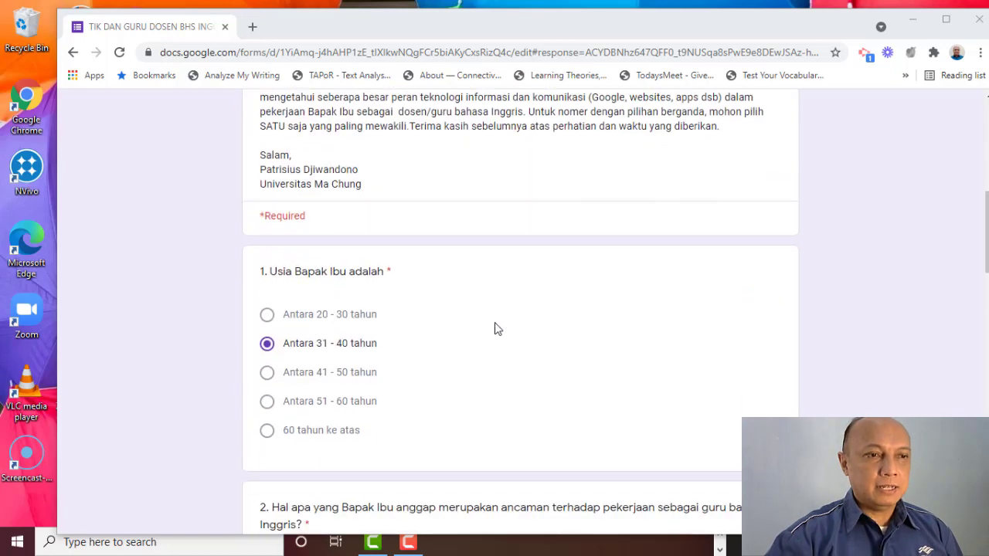
pyautogui.scroll(-8, 497, 329)
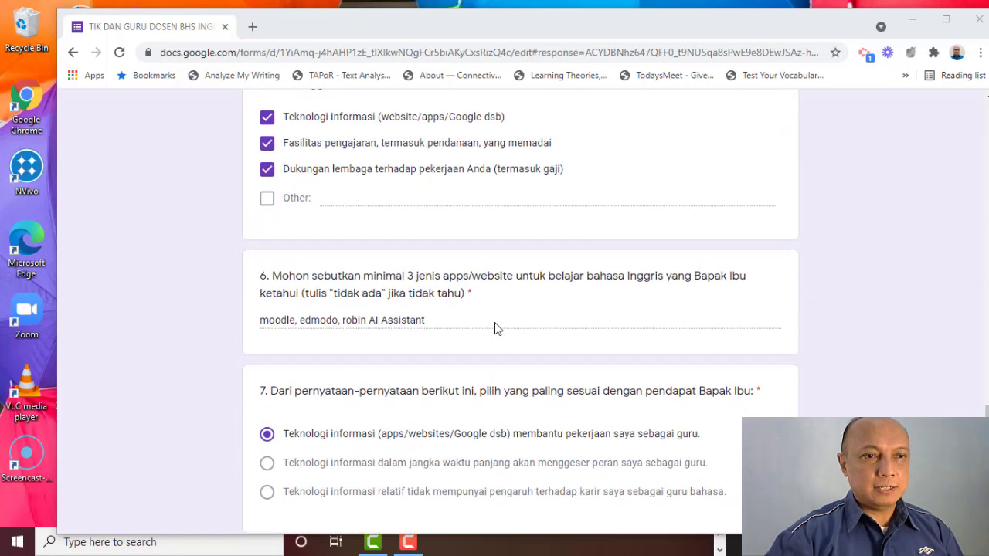
pyautogui.scroll(1, 501, 304)
pyautogui.scroll(-1, 501, 304)
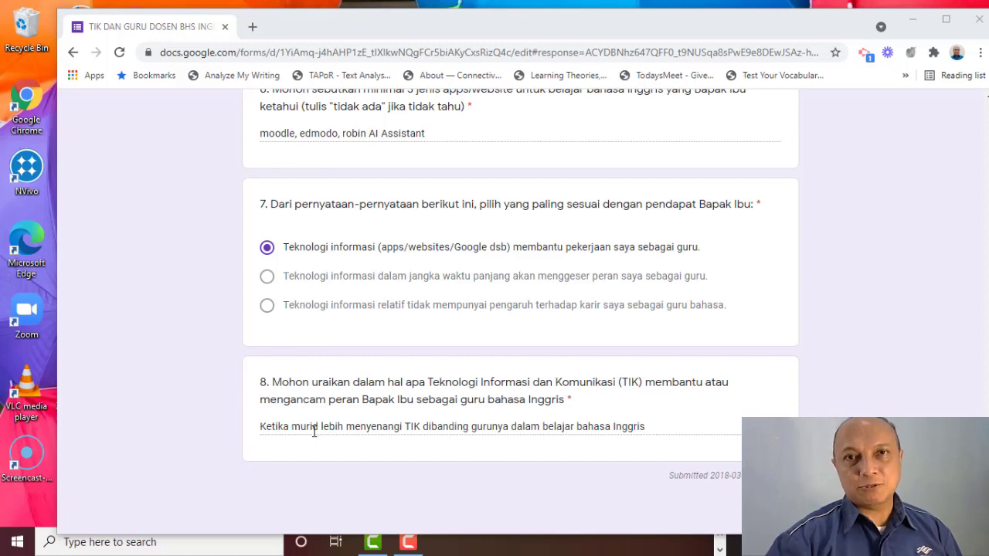
pyautogui.scroll(2, 309, 424)
pyautogui.scroll(-2, 308, 425)
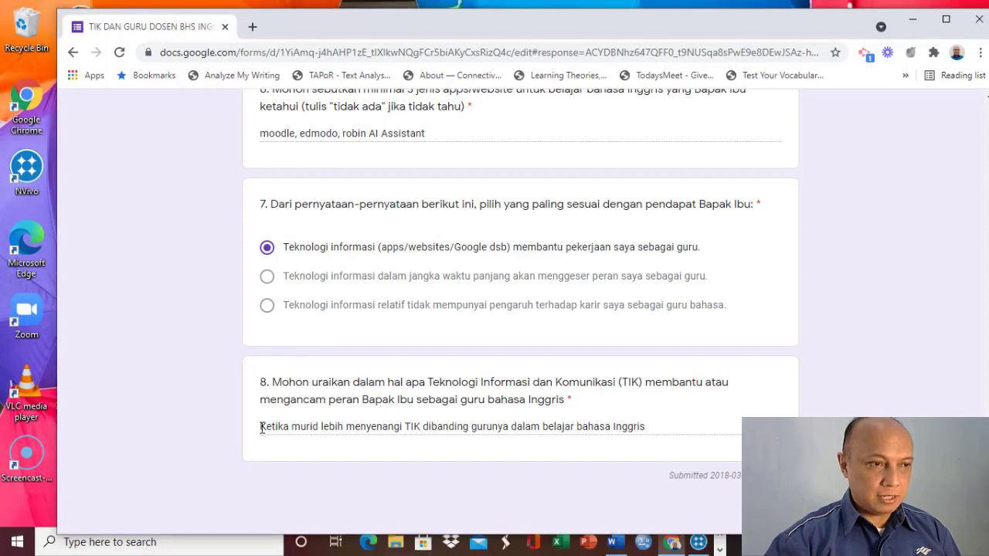
# Step: Highlight the first respondent's answer to question 8 and compare it with the Responden 1 entry in the Word document
pyautogui.moveTo(263, 427); pyautogui.dragTo(660, 433)
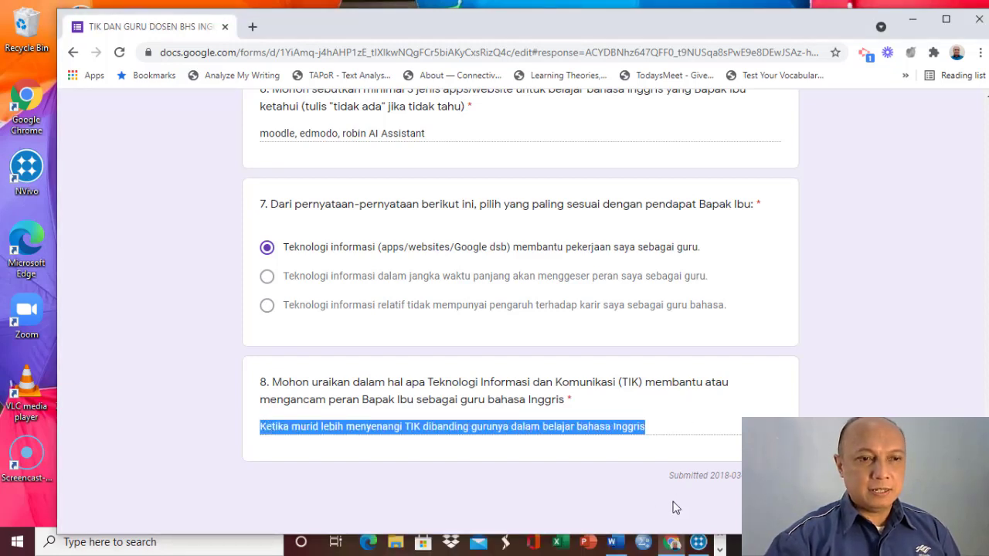
pyautogui.click(614, 542)
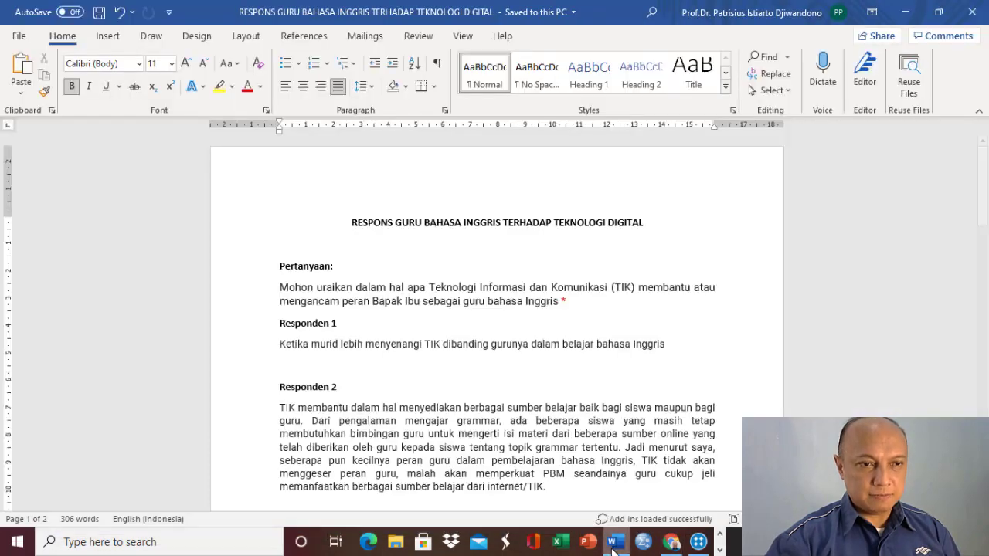
pyautogui.scroll(-2, 592, 475)
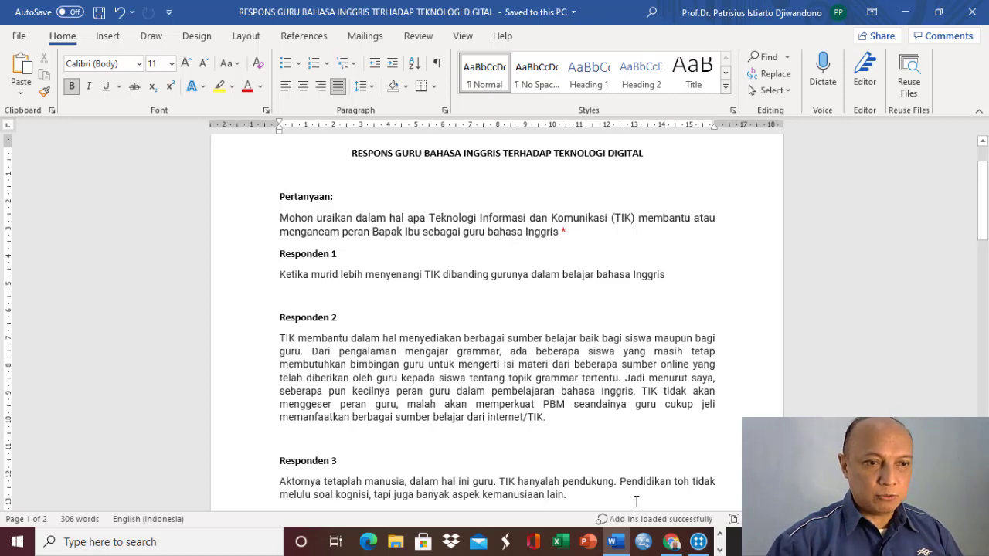
# Step: Return to the form responses in Chrome, open individual response 2 and read its answer to question 8
pyautogui.click(671, 542)
pyautogui.scroll(10, 626, 466)
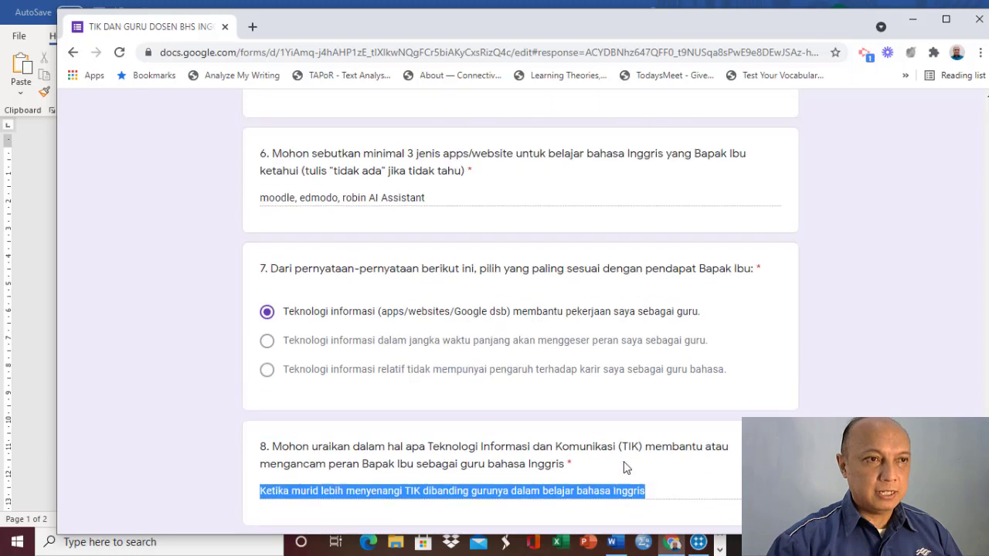
pyautogui.scroll(10, 627, 466)
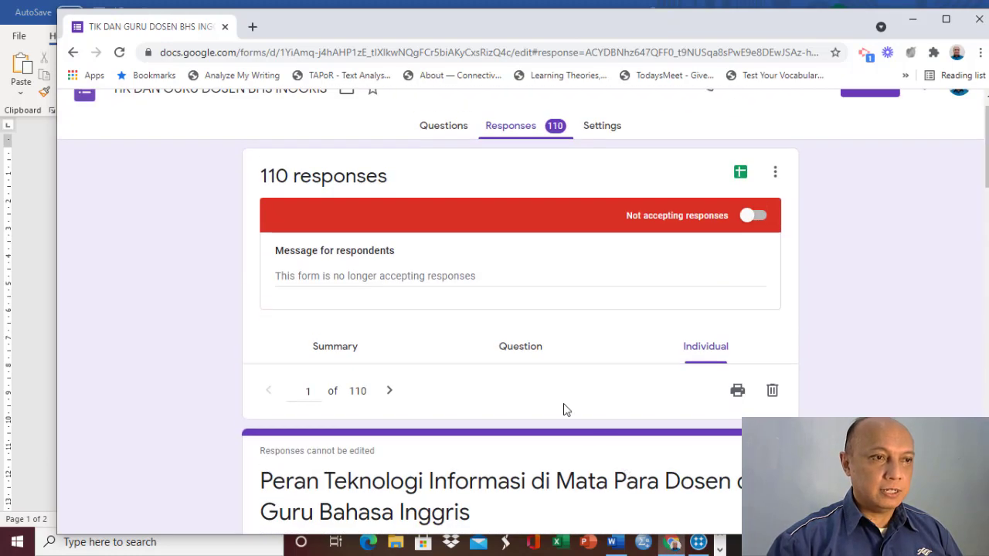
pyautogui.scroll(-1, 662, 375)
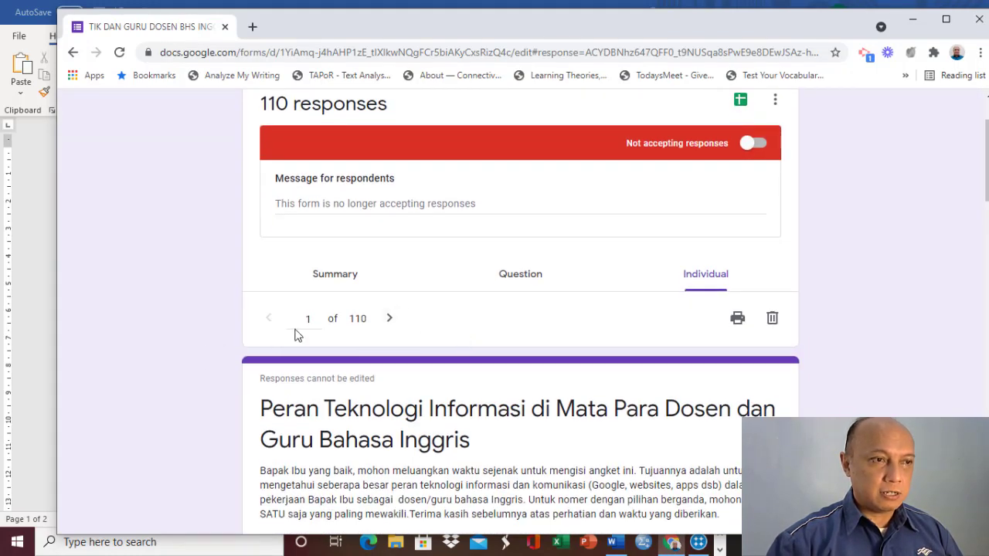
pyautogui.click(391, 322)
pyautogui.scroll(-8, 431, 325)
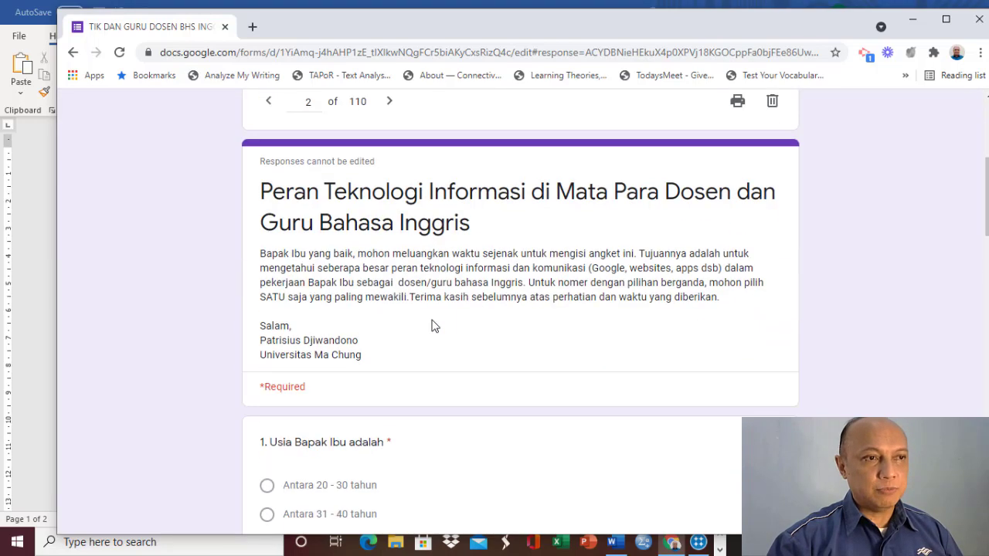
pyautogui.scroll(-15, 432, 326)
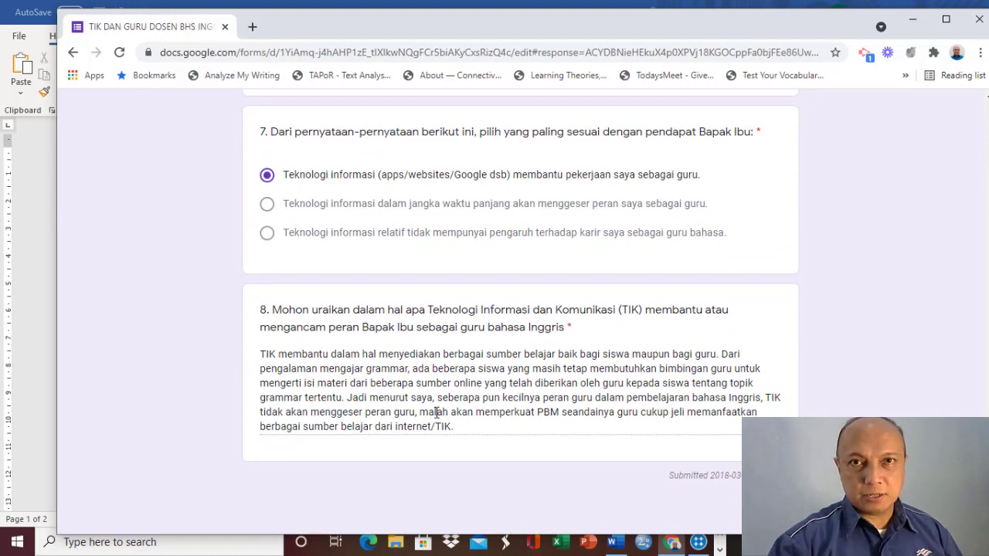
# Step: Switch to the Word document, read through the compiled answers from Responden 2 to Responden 7, and close the document
pyautogui.click(614, 543)
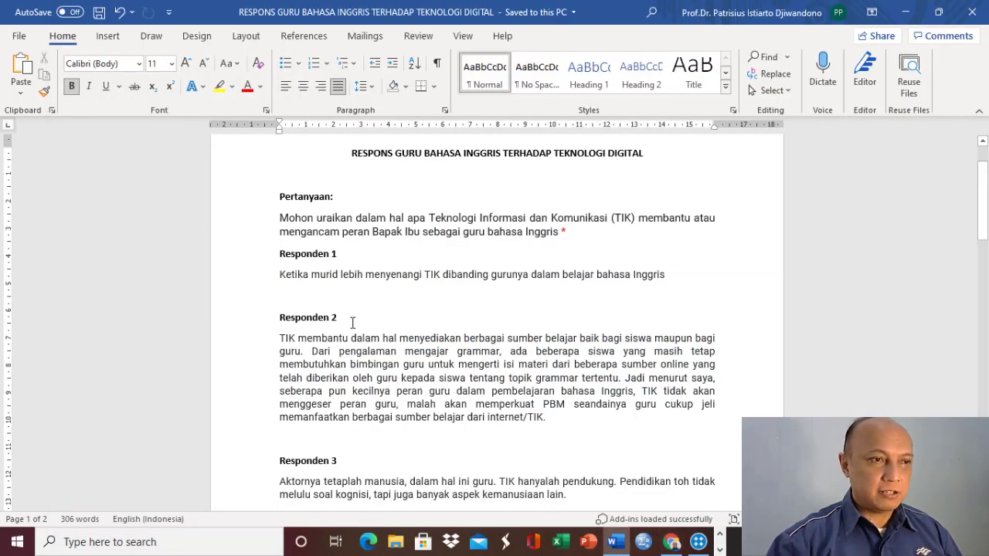
pyautogui.scroll(-12, 352, 323)
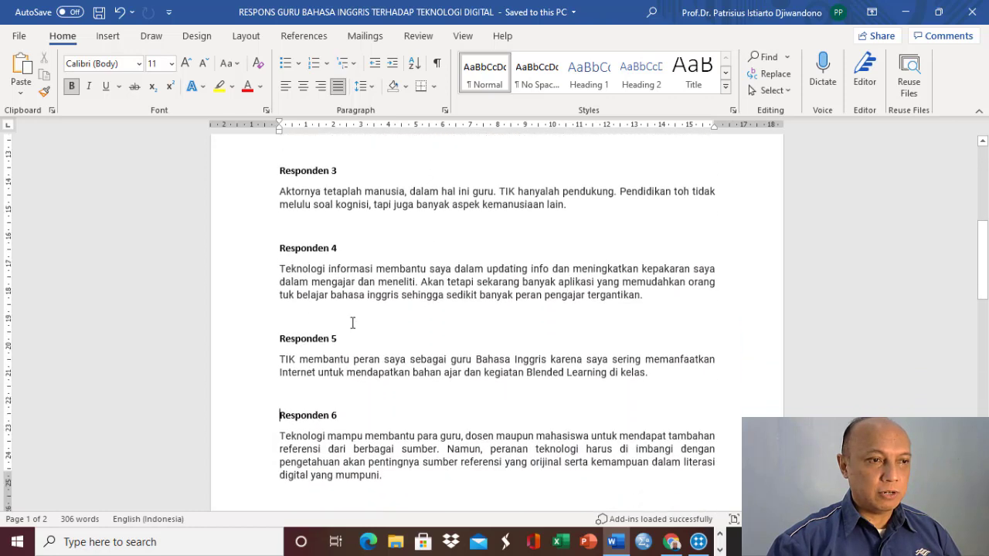
pyautogui.scroll(-1, 352, 323)
pyautogui.scroll(5, 356, 367)
pyautogui.scroll(4, 358, 377)
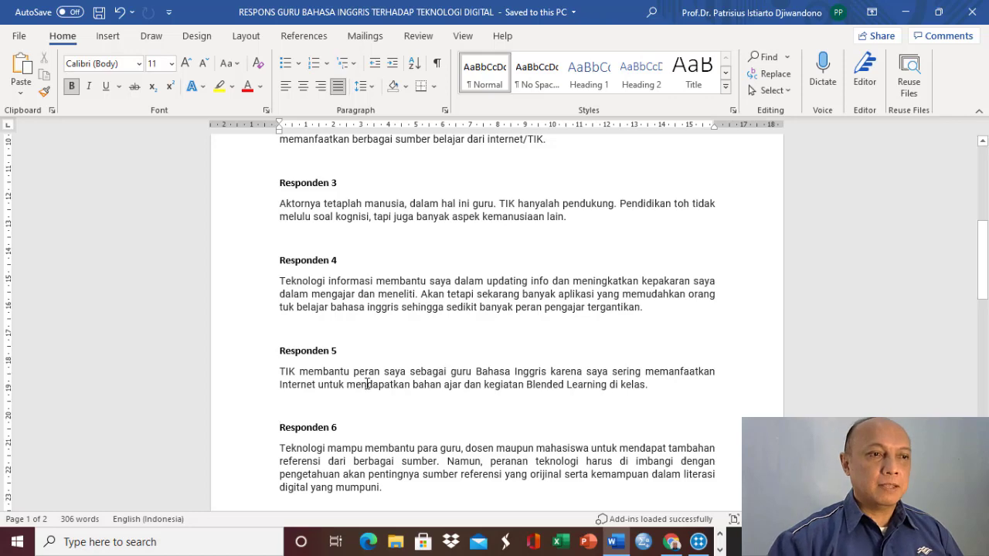
pyautogui.scroll(-2, 359, 379)
pyautogui.scroll(-4, 367, 384)
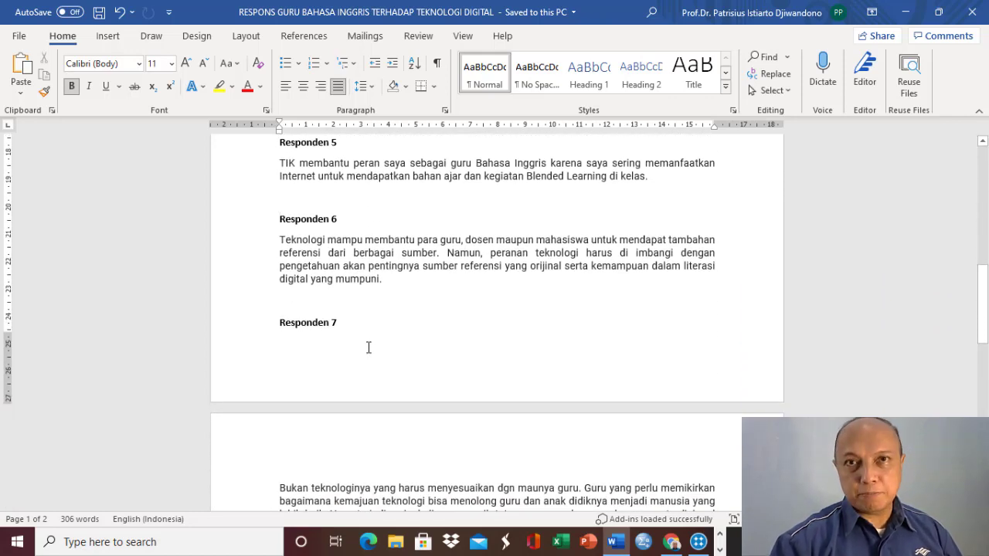
pyautogui.click(973, 13)
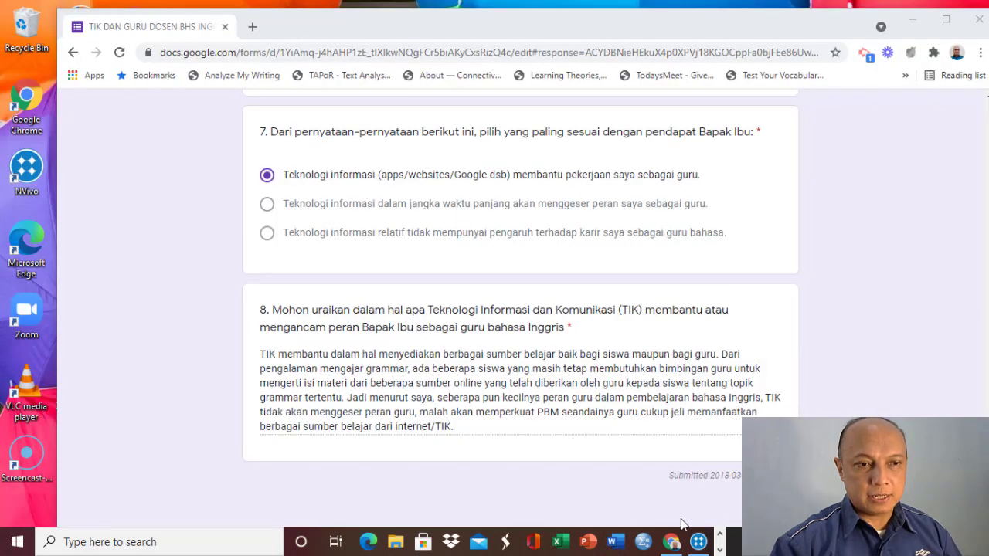
# Step: Switch to NVivo, create a project titled RESPONS GURU THD TIK with the default save and recovery settings, and skip the welcome tour
pyautogui.click(699, 542)
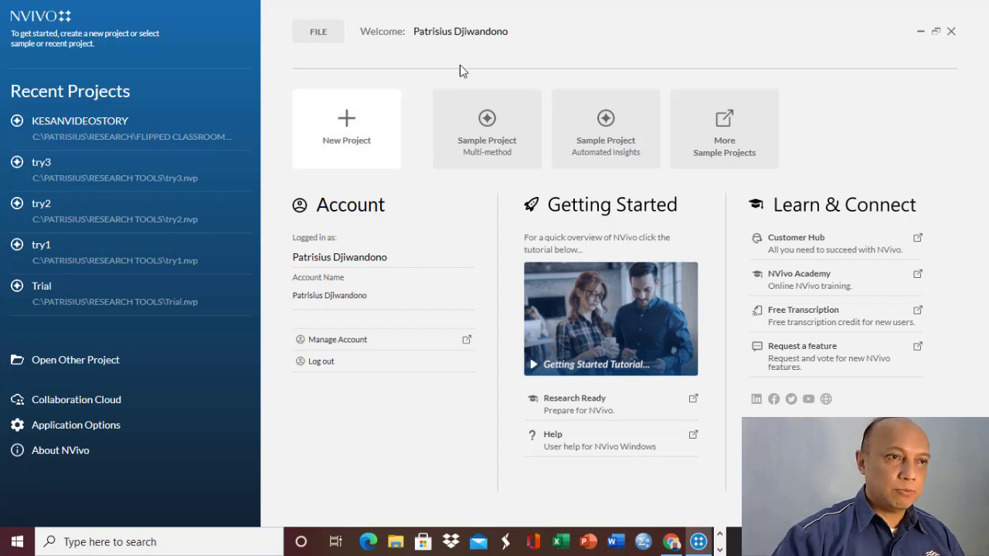
pyautogui.click(347, 139)
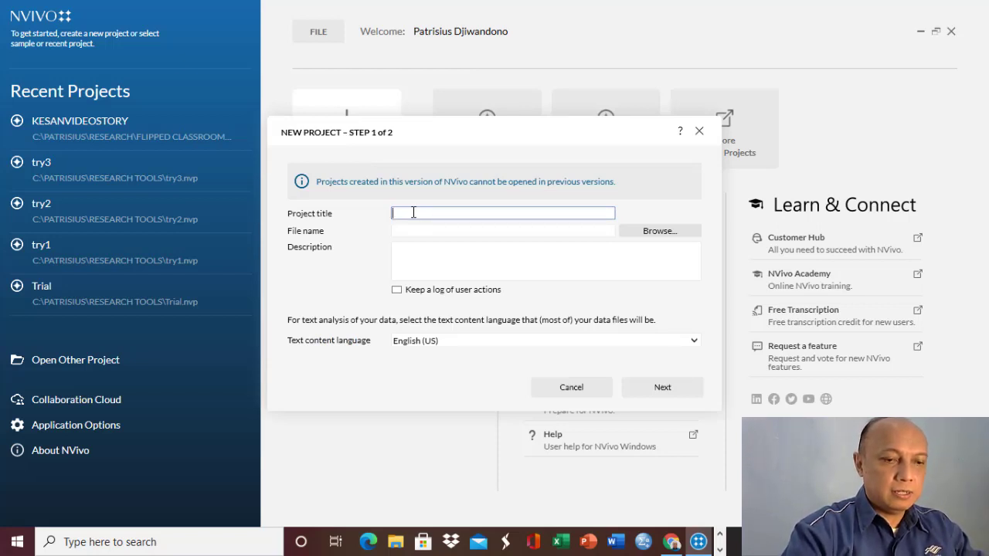
pyautogui.write('RESPONS')
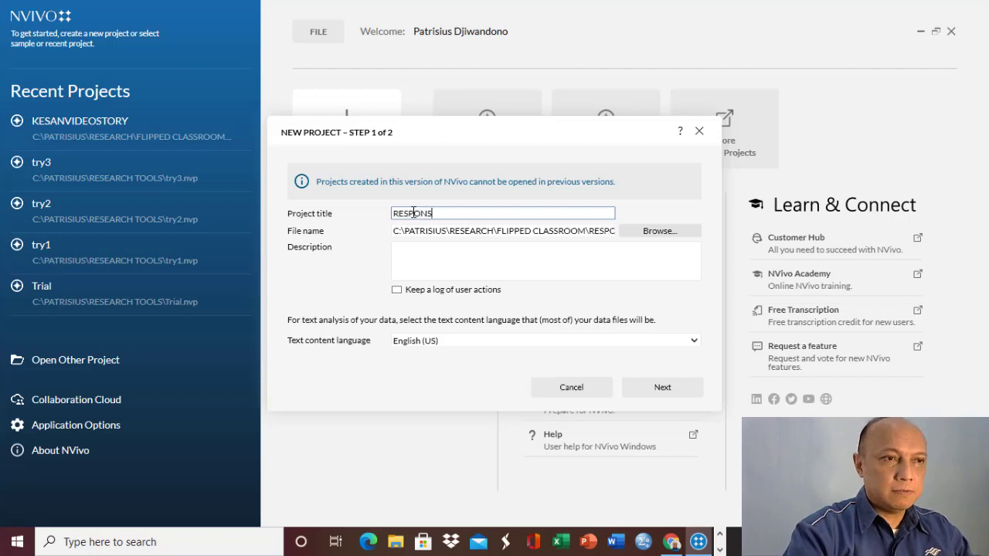
pyautogui.write(' GURU')
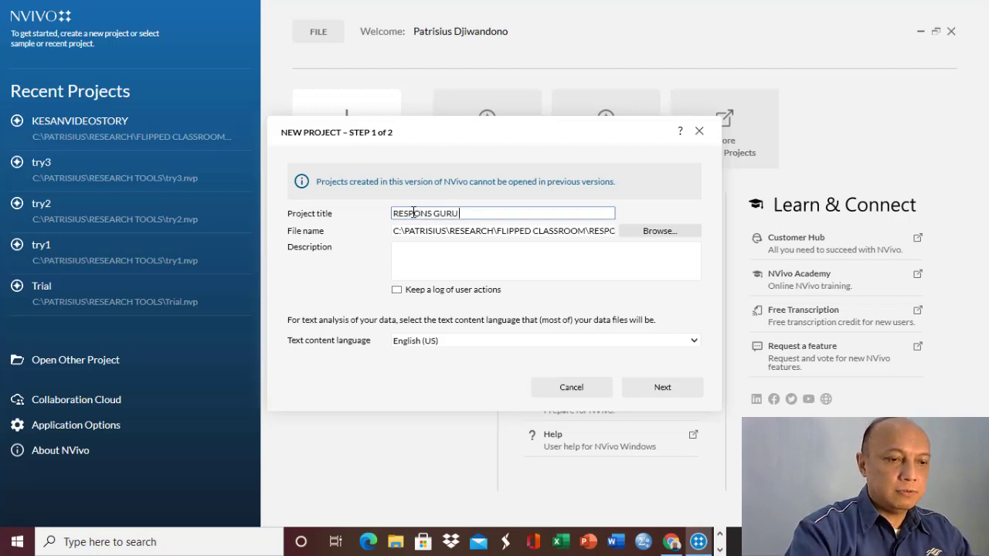
pyautogui.write(' THD TIK')
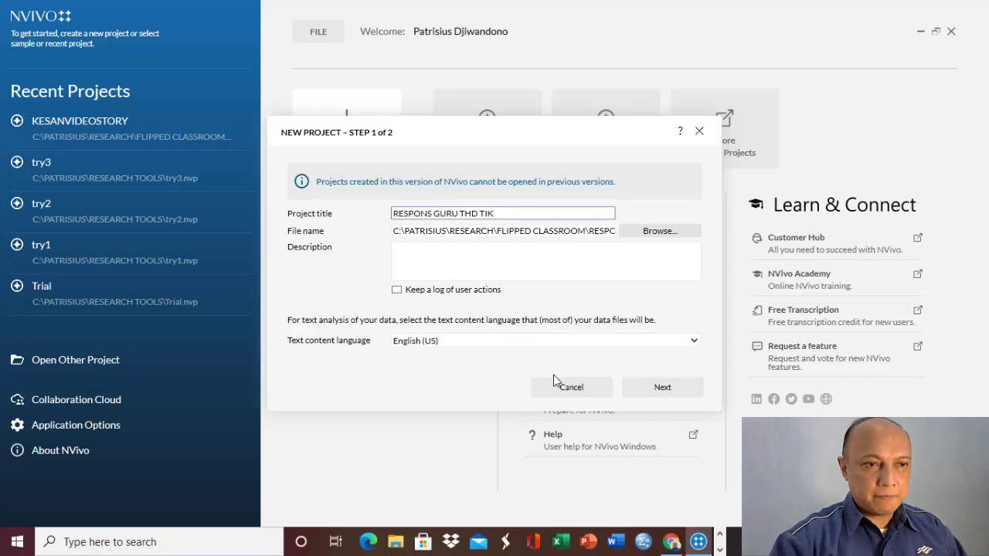
pyautogui.click(663, 388)
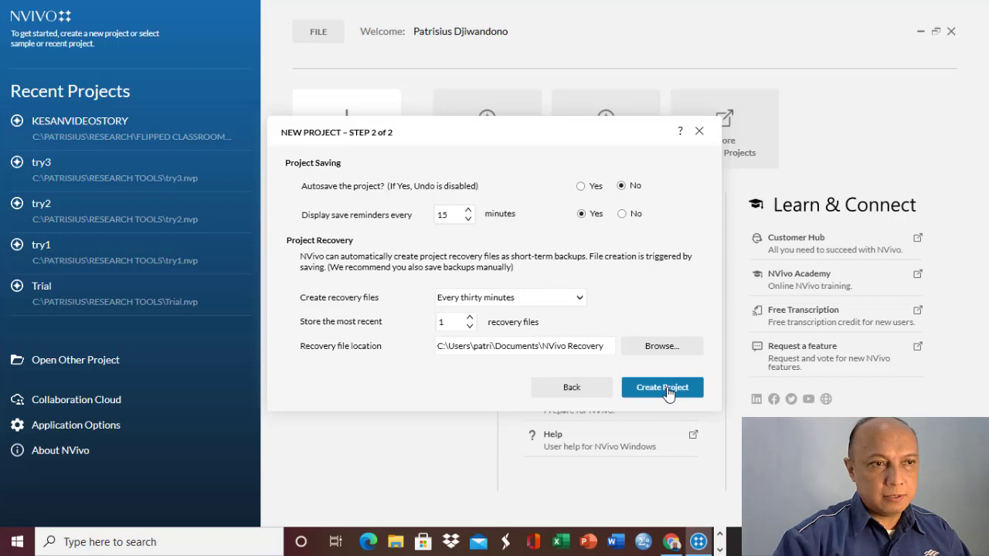
pyautogui.click(663, 388)
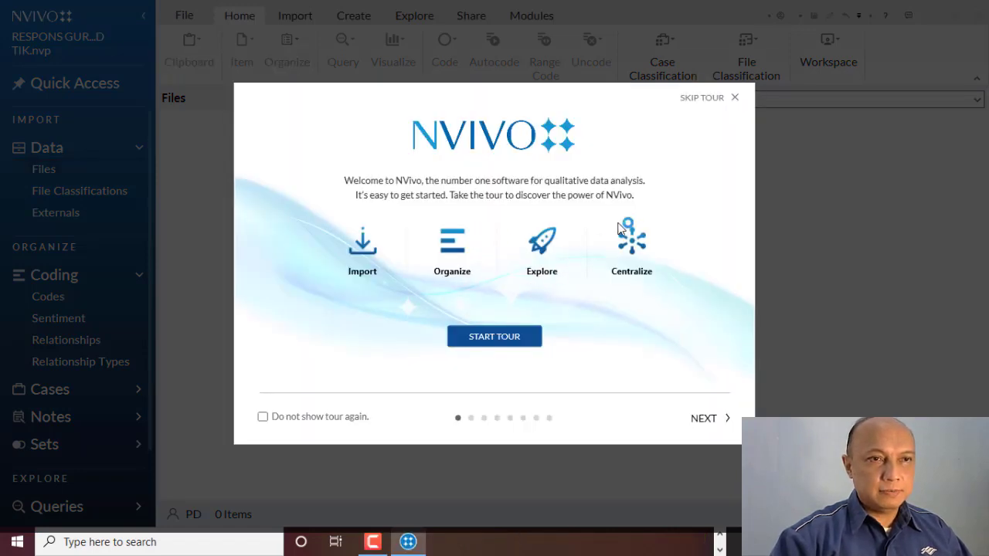
pyautogui.click(711, 100)
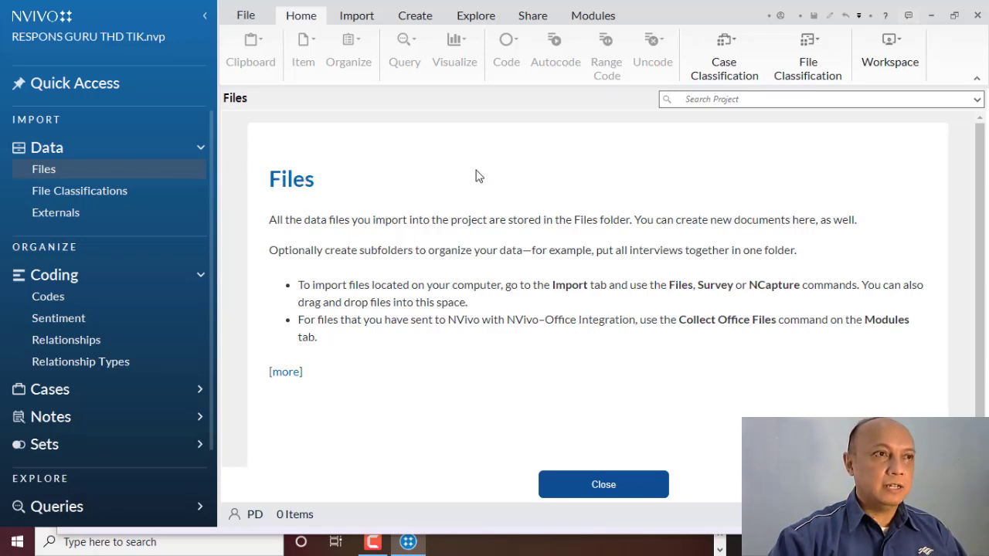
# Step: Choose RESPONS GURU BAHASA INGGRIS TERHADAP TEKNOLOGI DIGITAL.docx from the CODING DG NVIVO folder as the data file to import
pyautogui.click(360, 17)
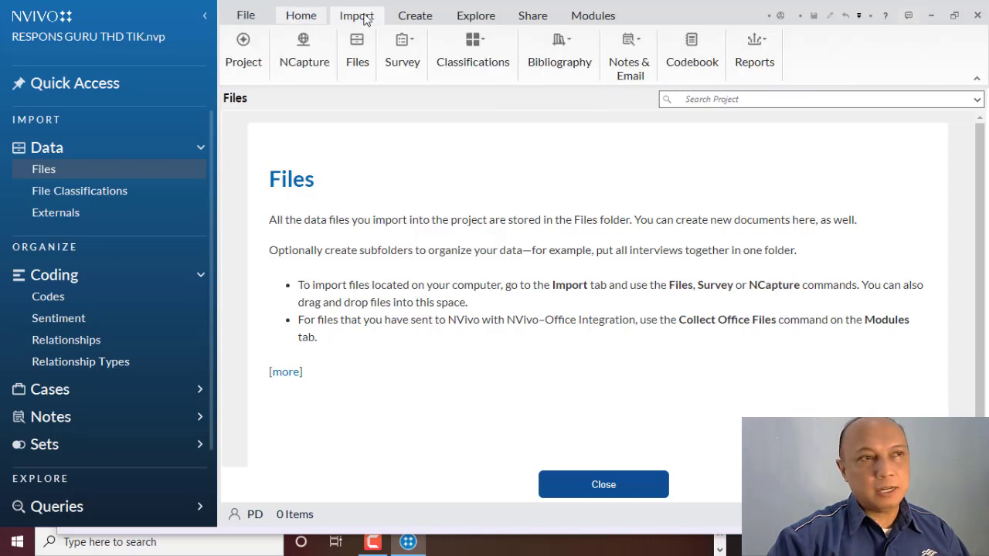
pyautogui.click(358, 63)
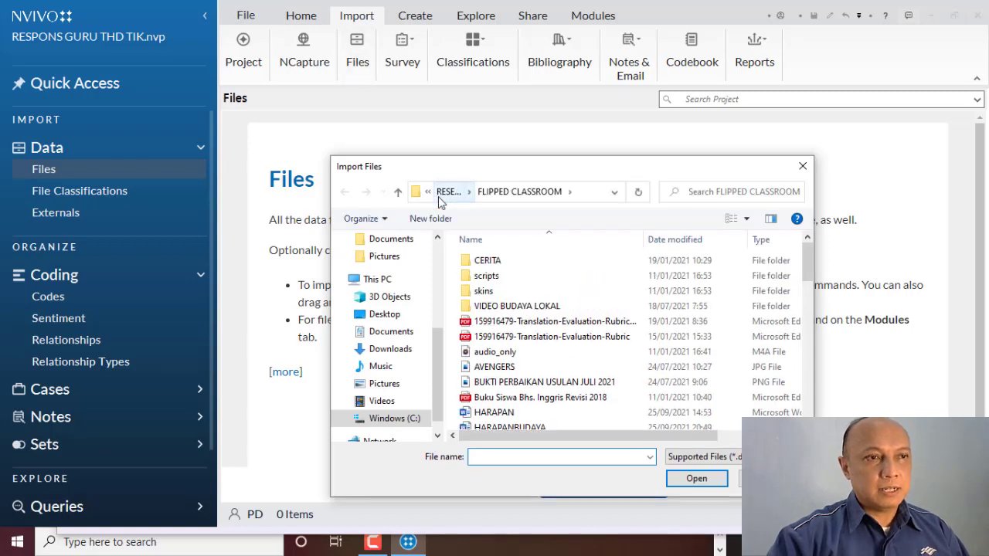
pyautogui.moveTo(436, 335); pyautogui.dragTo(448, 256)
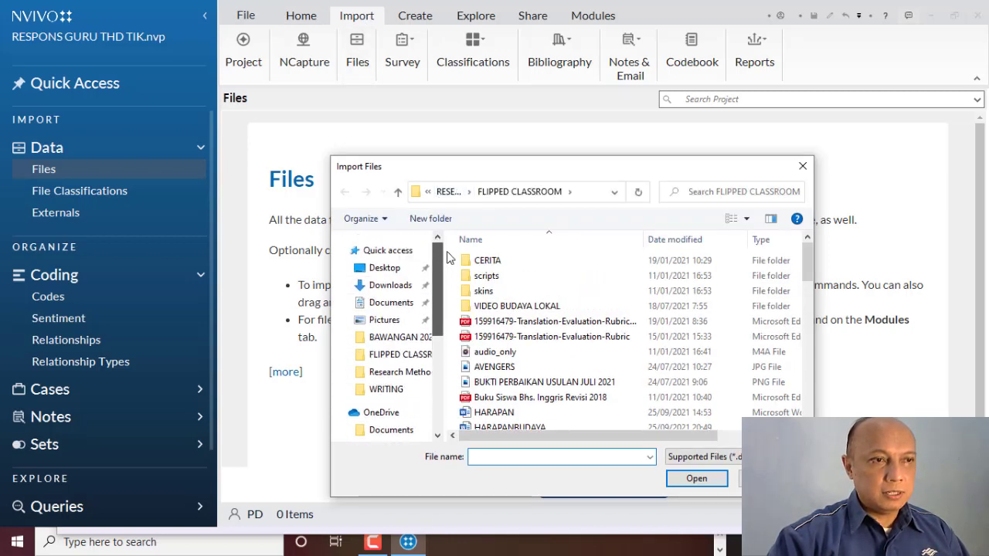
pyautogui.click(396, 373)
pyautogui.click(541, 280)
pyautogui.doubleClick(541, 280)
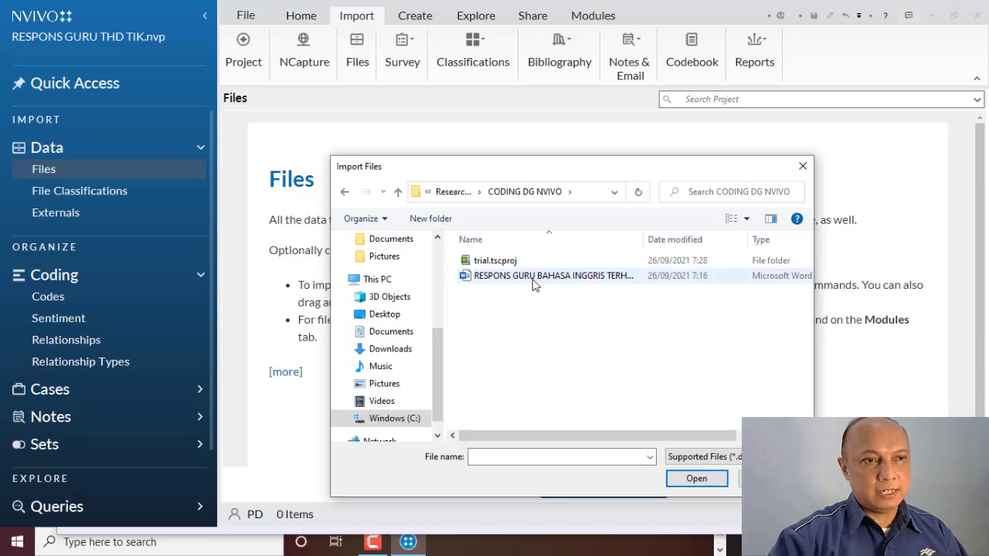
pyautogui.click(533, 280)
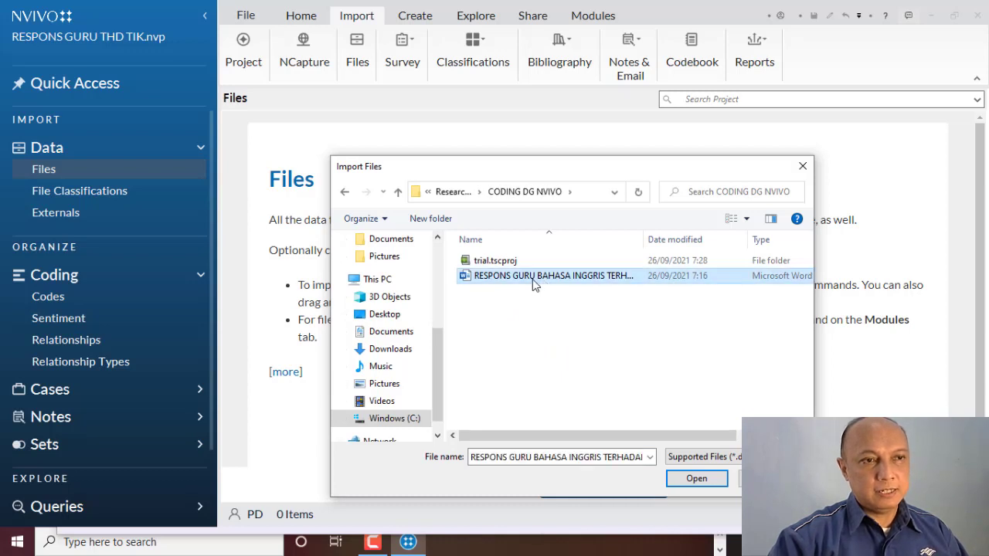
pyautogui.click(696, 479)
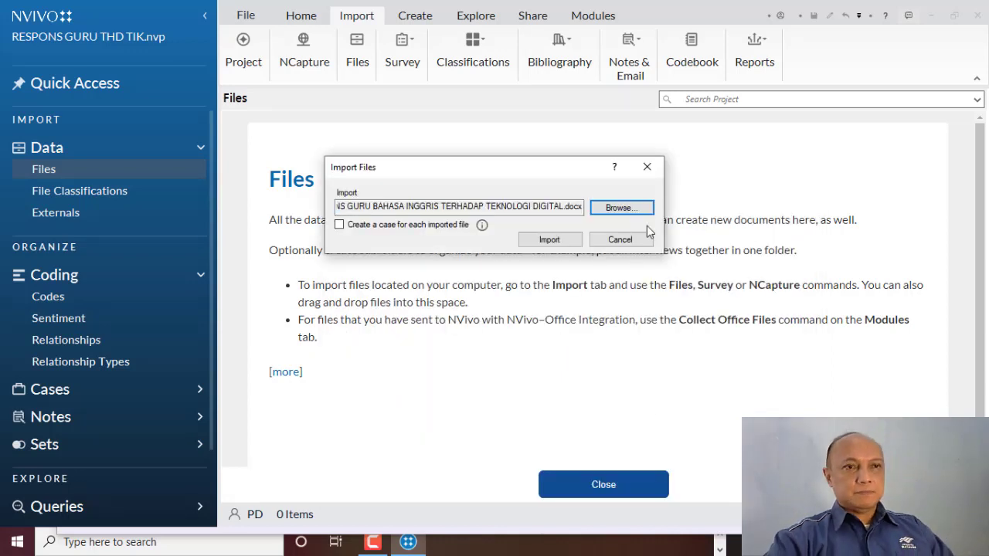
# Step: Import the chosen document without creating a case, accept its default properties, and select it in the project's files
pyautogui.click(564, 243)
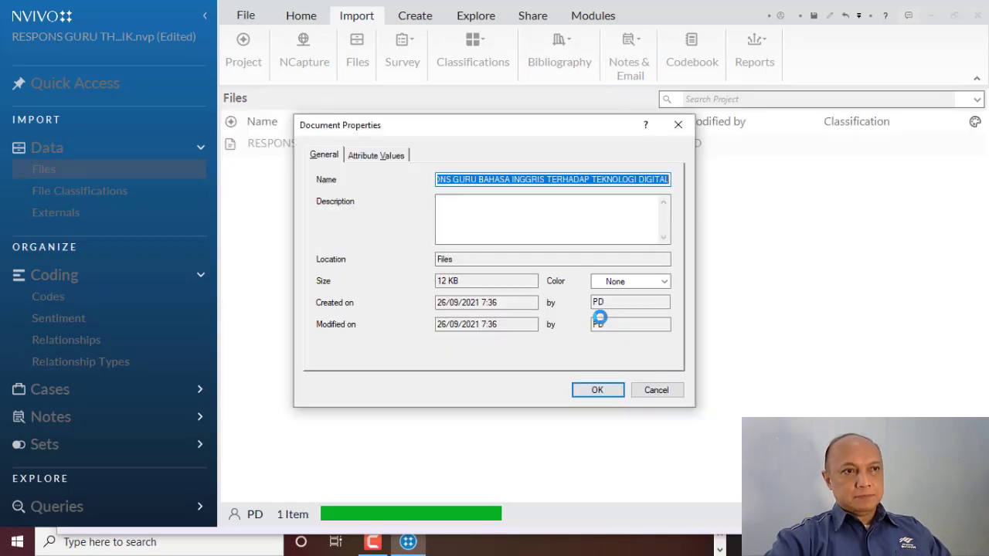
pyautogui.click(599, 390)
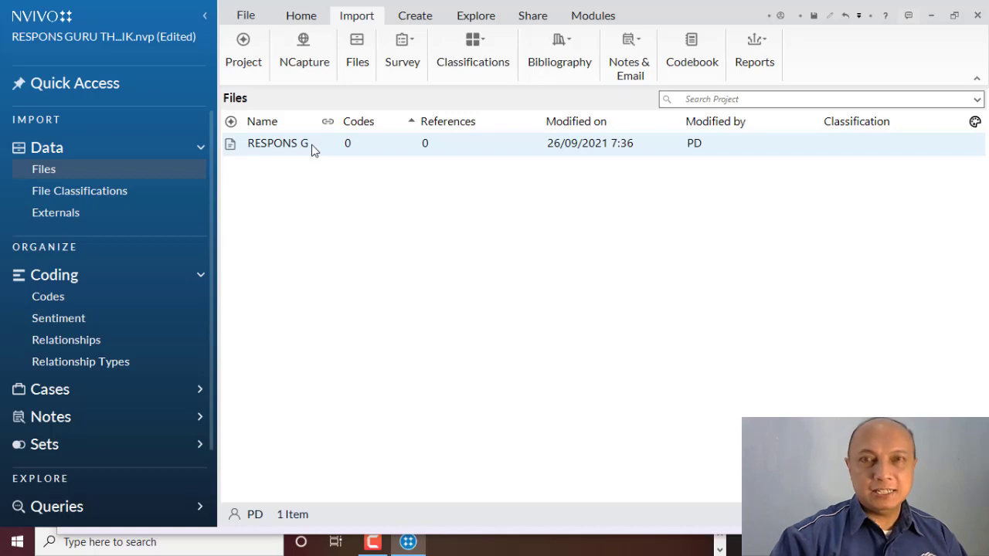
pyautogui.click(305, 150)
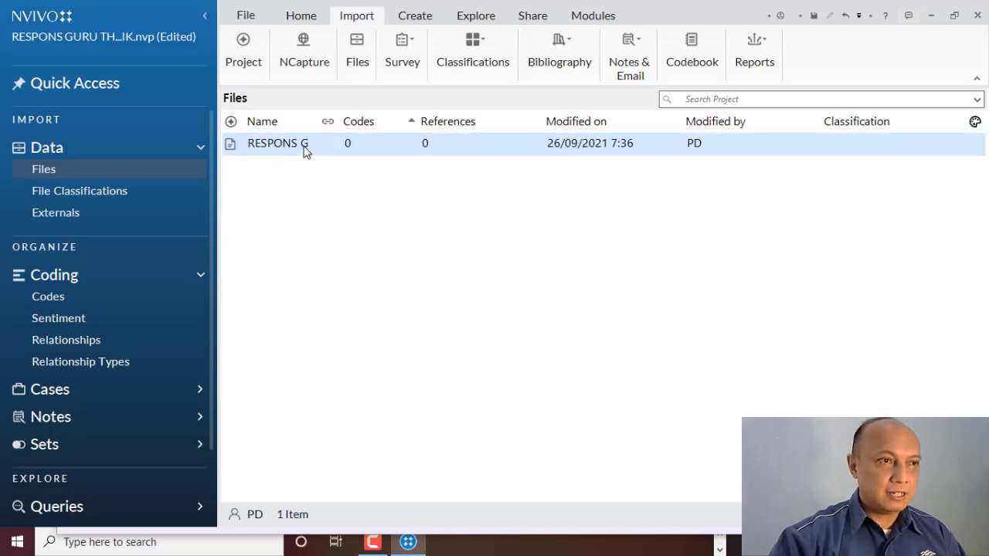
# Step: Open the imported RESPONS GURU BAHASA INGGRIS document and display the code panel beside its text
pyautogui.doubleClick(304, 150)
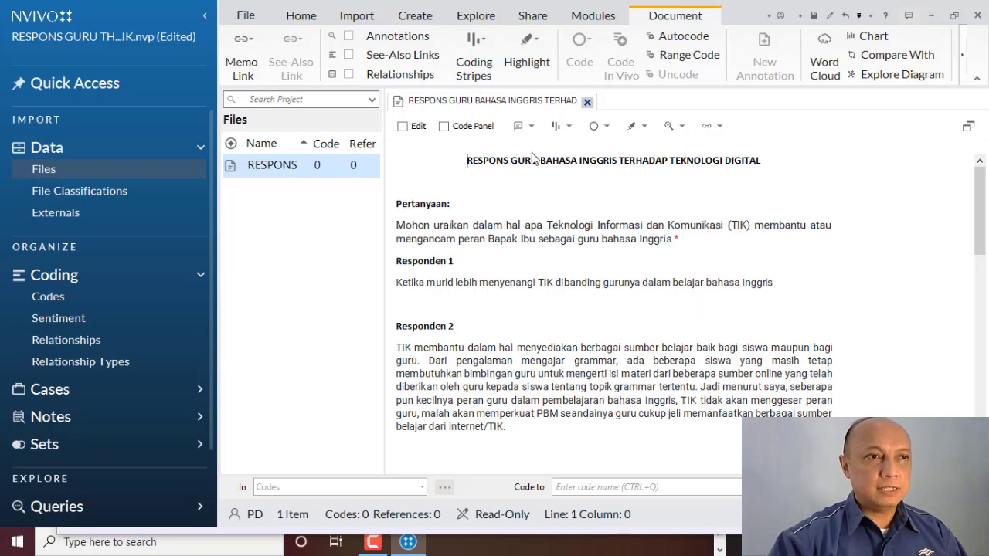
pyautogui.click(444, 128)
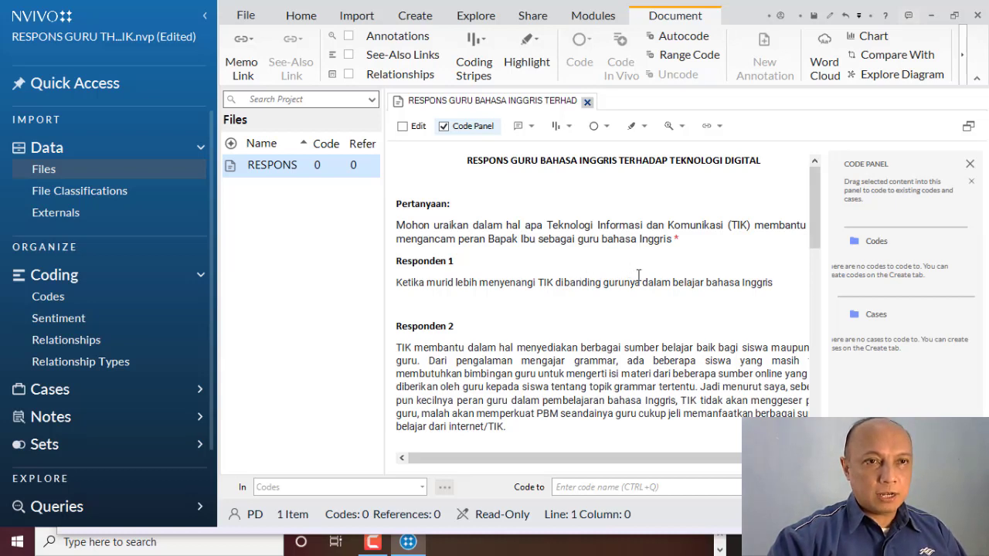
pyautogui.moveTo(813, 214)
pyautogui.mouseDown()
pyautogui.moveTo(811, 245)
pyautogui.moveTo(816, 223)
pyautogui.mouseUp()
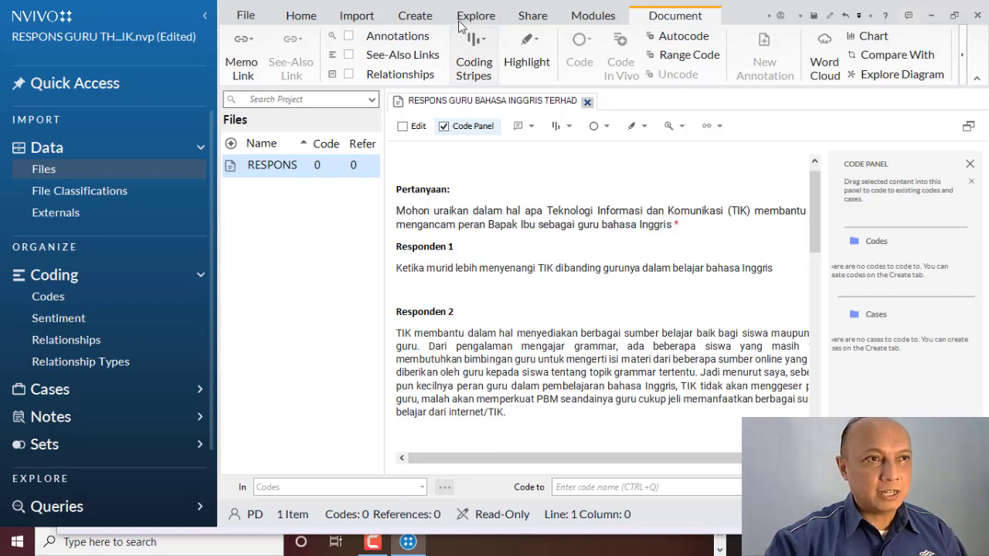
# Step: Create a new top-level code named ANCAMAN
pyautogui.click(417, 16)
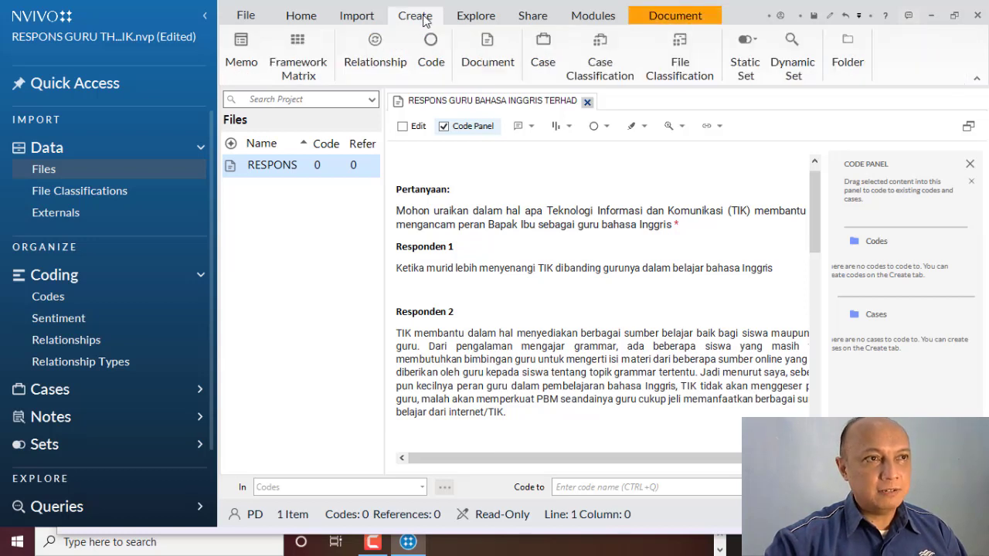
pyautogui.click(435, 67)
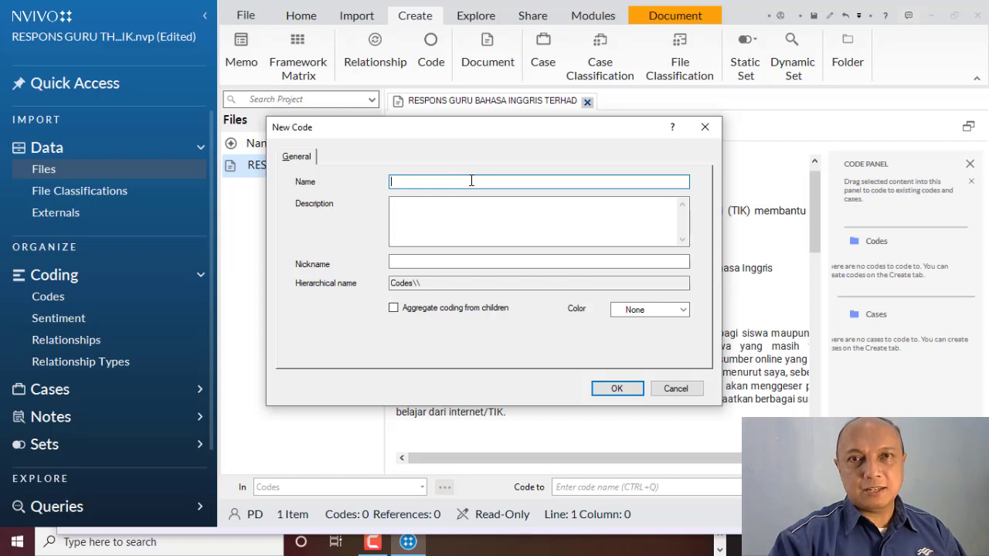
pyautogui.write('ANCAMAN')
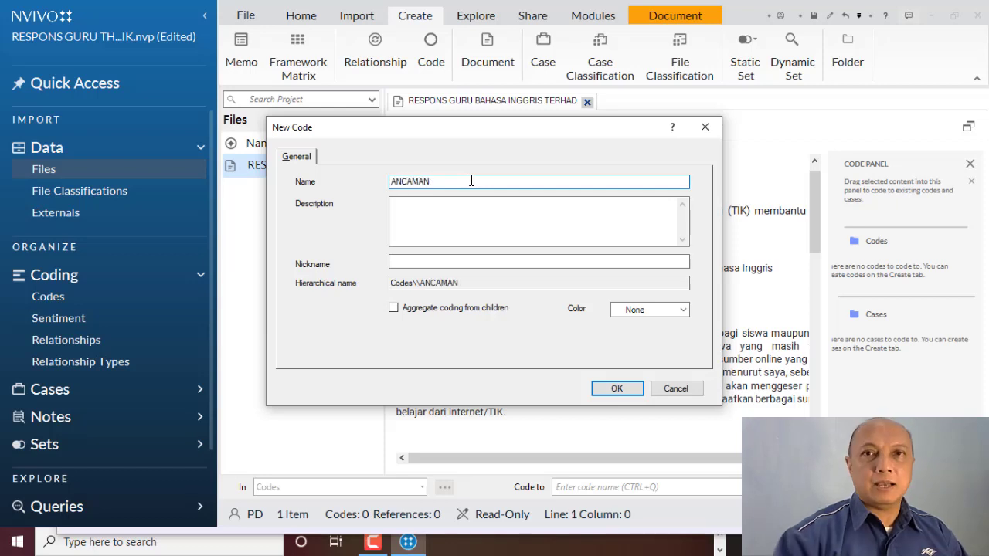
pyautogui.click(617, 389)
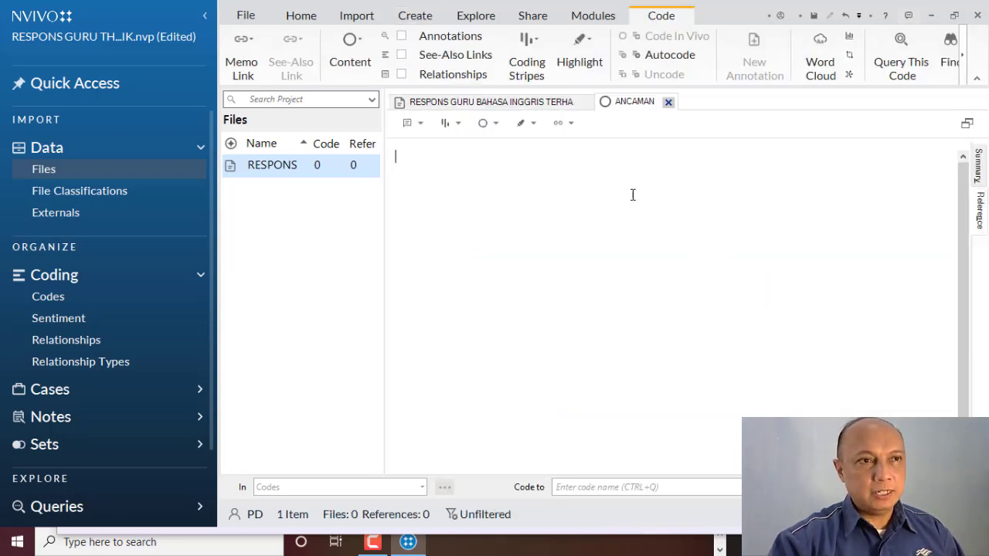
# Step: Return to the responses document and code Responden 1's entire answer to ANCAMAN
pyautogui.click(473, 105)
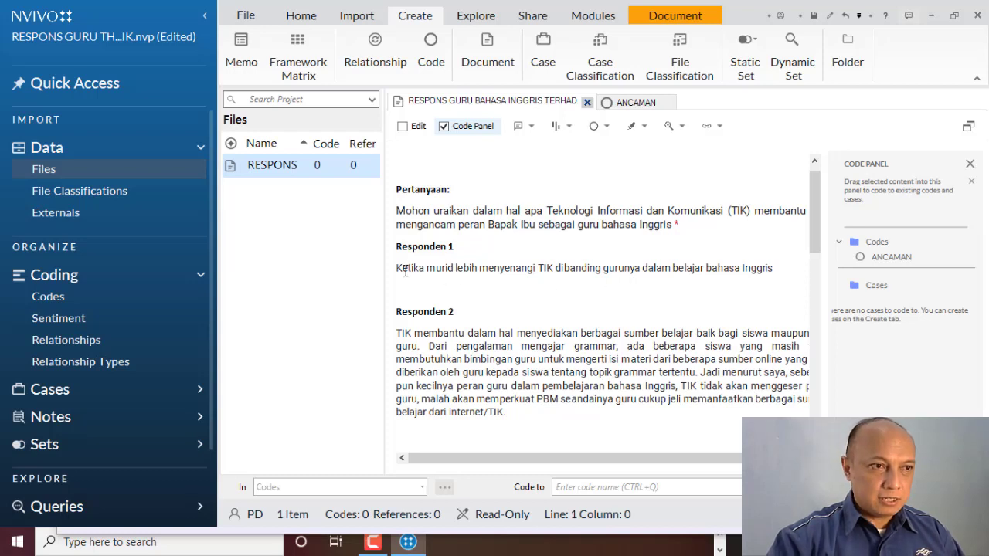
pyautogui.moveTo(398, 270); pyautogui.dragTo(865, 254)
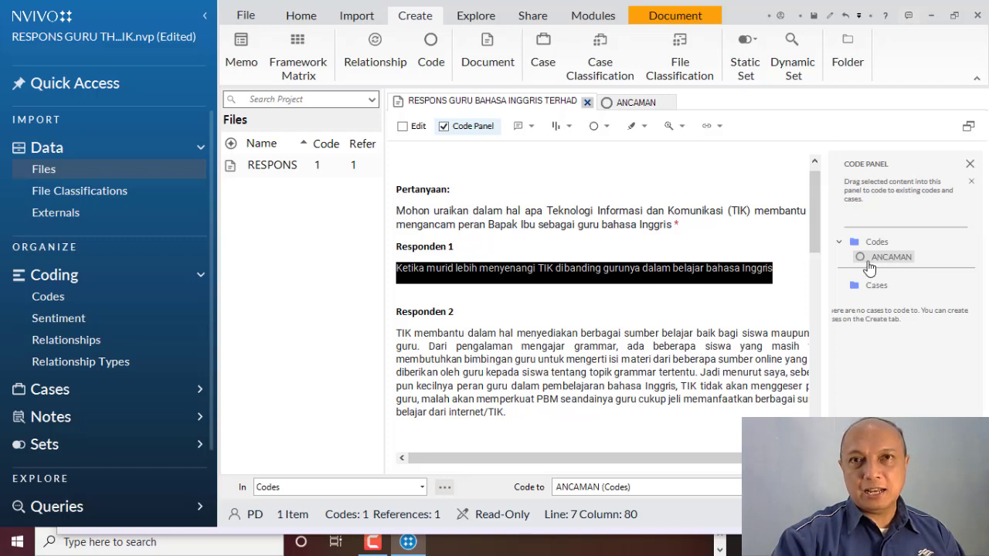
pyautogui.click(733, 294)
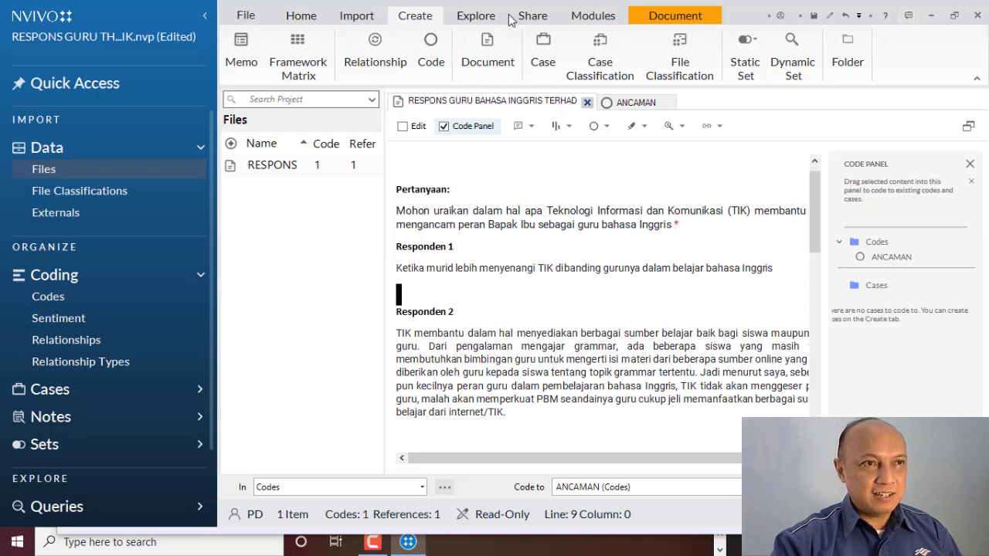
# Step: Create a new top-level code named BANTUAN and return to the responses document
pyautogui.click(445, 58)
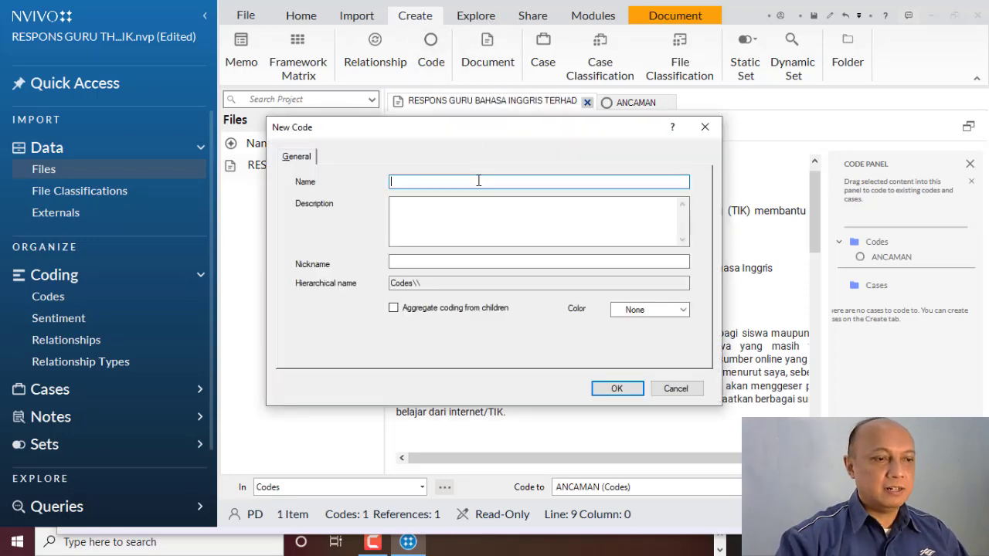
pyautogui.write('BANTUAN')
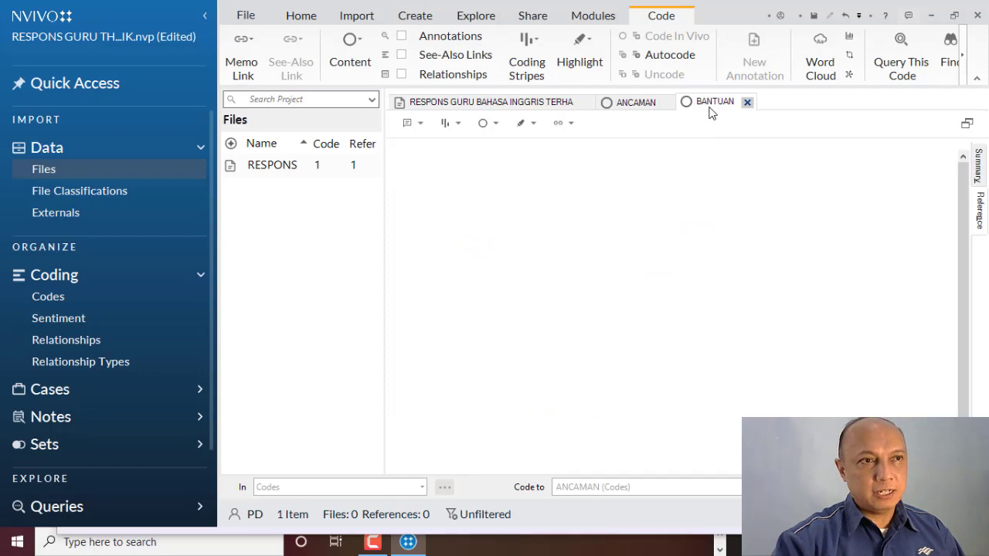
pyautogui.click(517, 104)
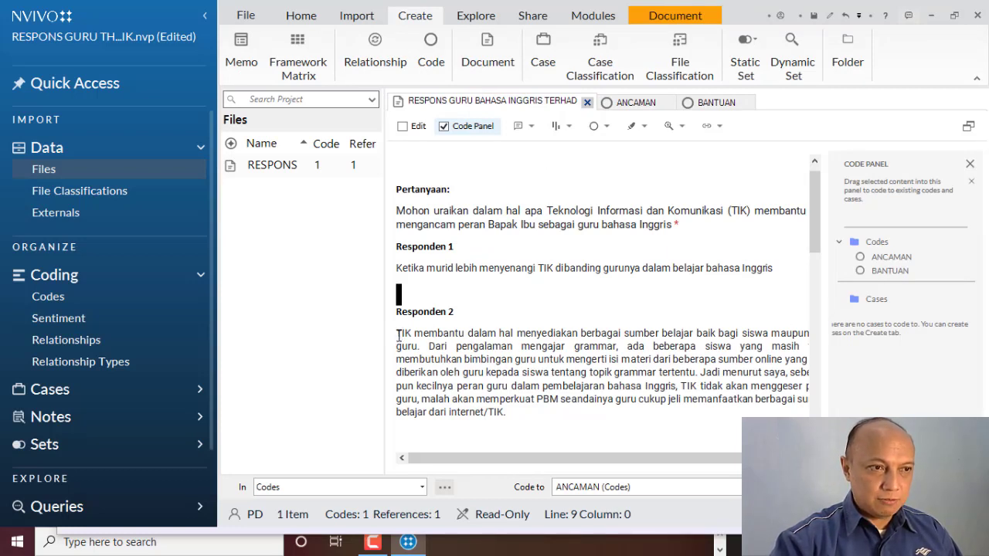
# Step: Code the first sentence of Responden 2's answer, starting "TIK membantu dalam hal menyediakan", to BANTUAN
pyautogui.moveTo(398, 334); pyautogui.dragTo(419, 346)
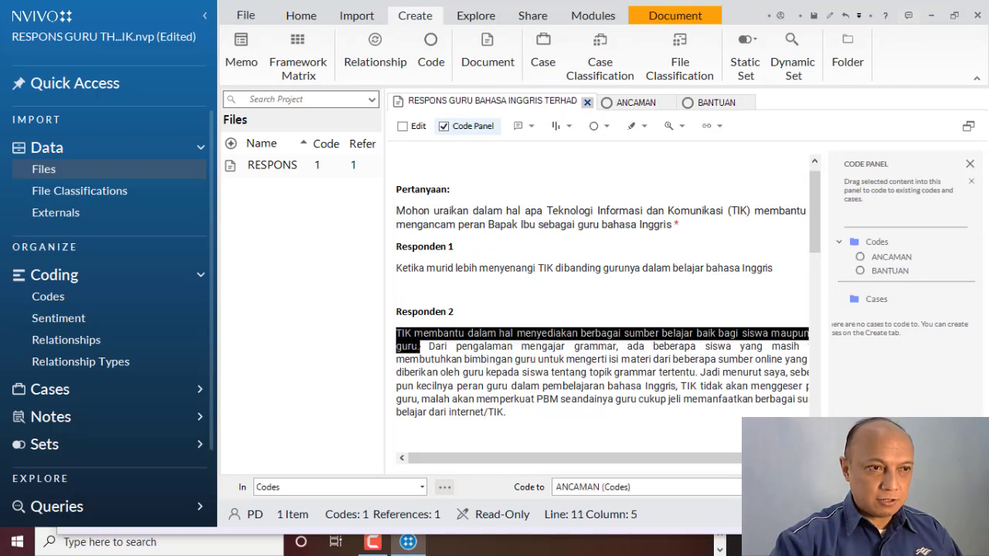
pyautogui.moveTo(492, 328); pyautogui.dragTo(869, 272)
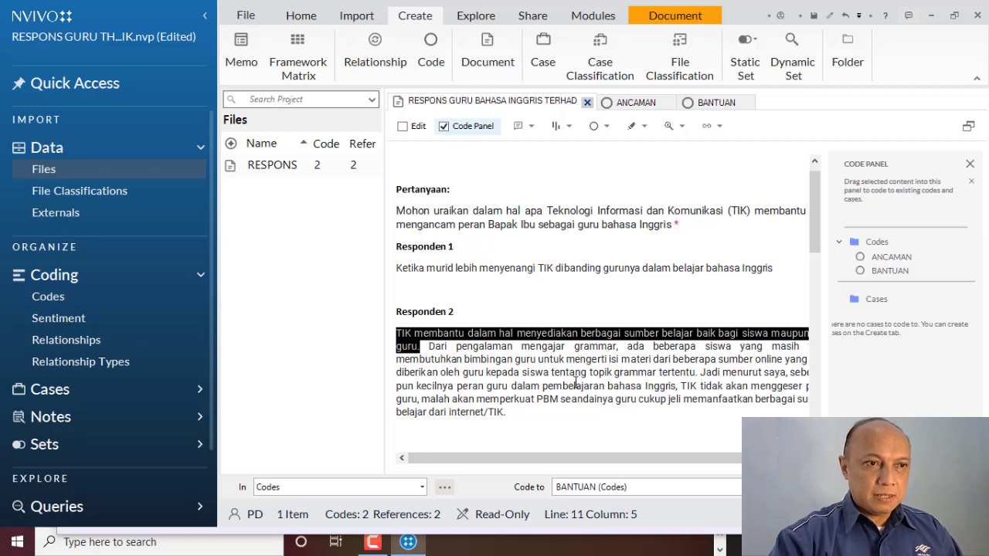
pyautogui.click(538, 372)
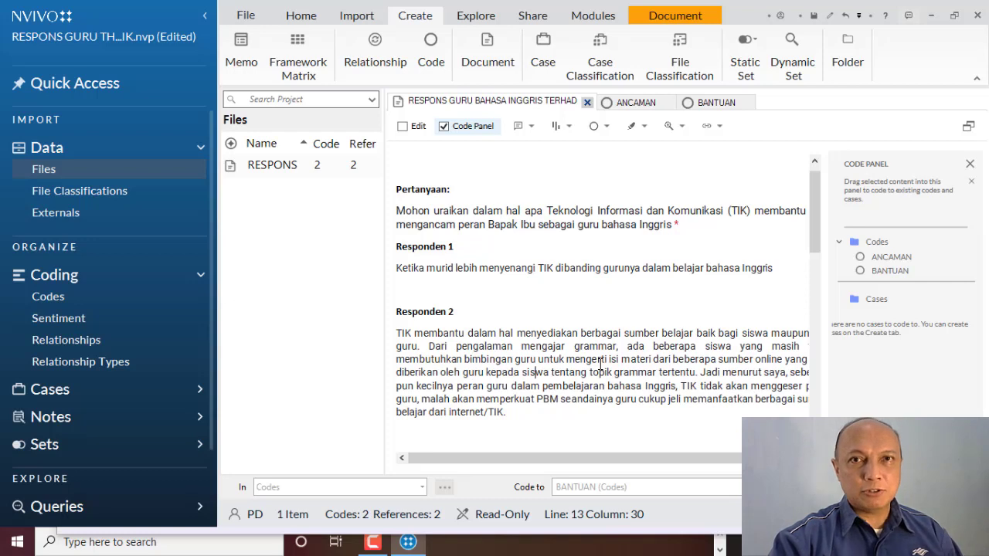
# Step: Create a new top-level code named KEBUTUHAN SISWA
pyautogui.click(438, 54)
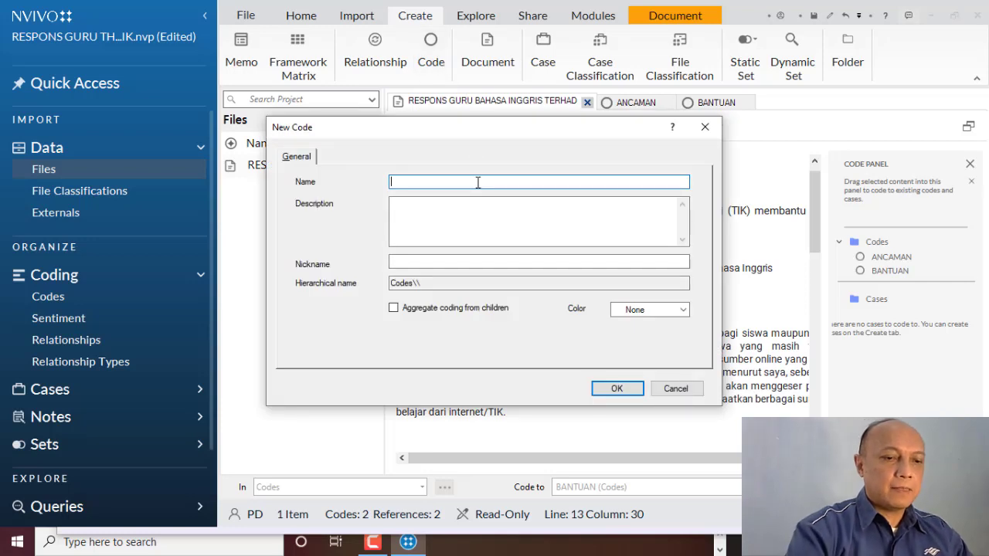
pyautogui.write('KEBUTUHAN ')
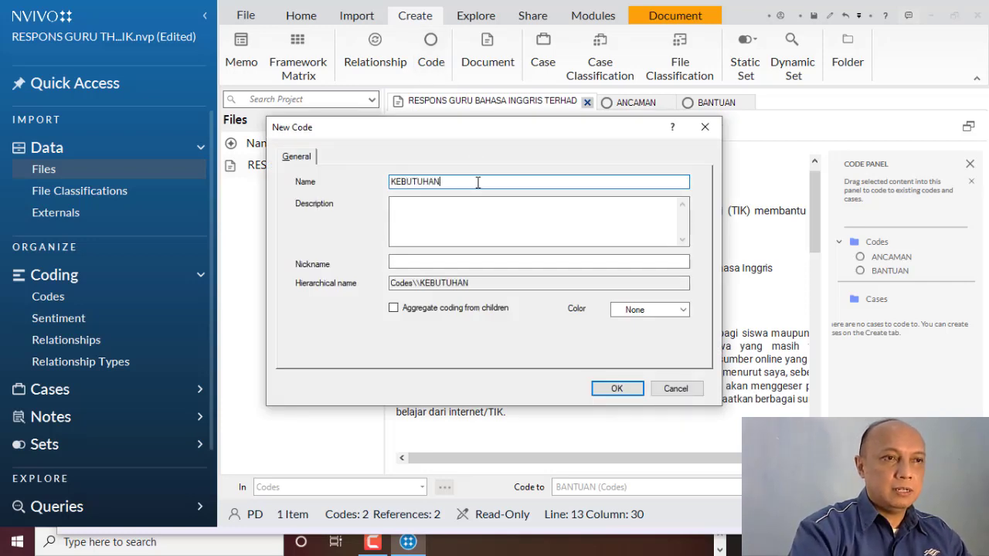
pyautogui.write('SISWA')
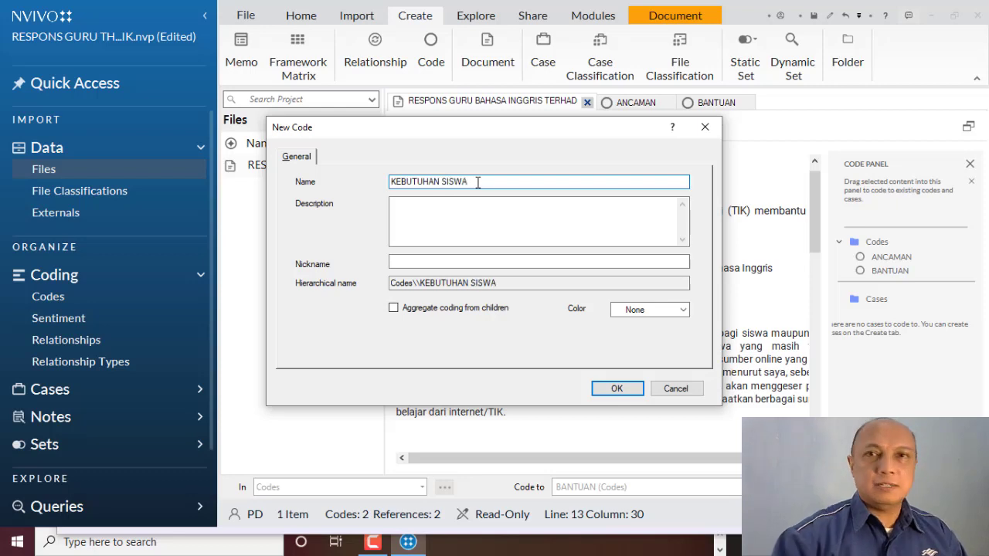
pyautogui.click(616, 391)
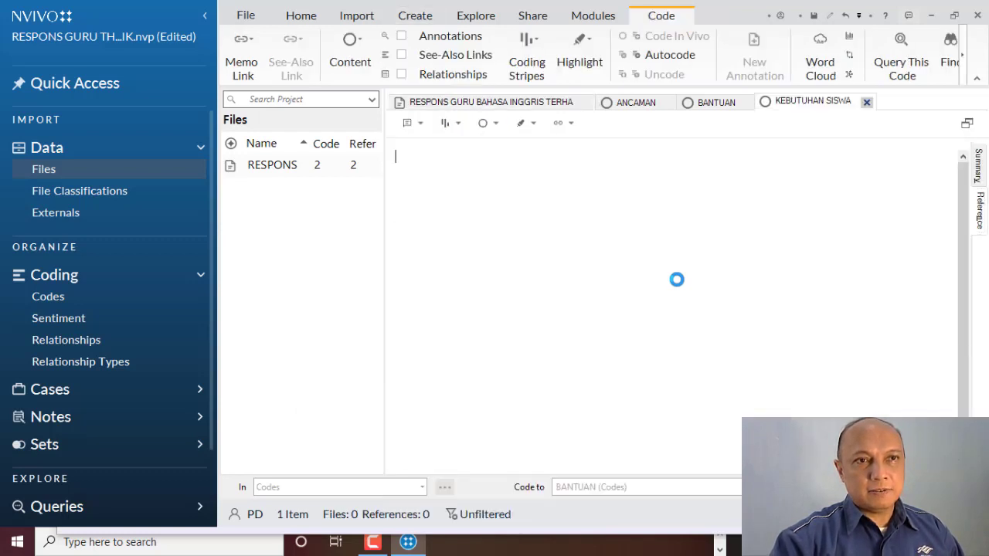
# Step: In the responses document, code Responden 2's sentence from "Dari pengalaman mengajar grammar" to "topik grammar tertentu" to KEBUTUHAN SISWA
pyautogui.click(529, 108)
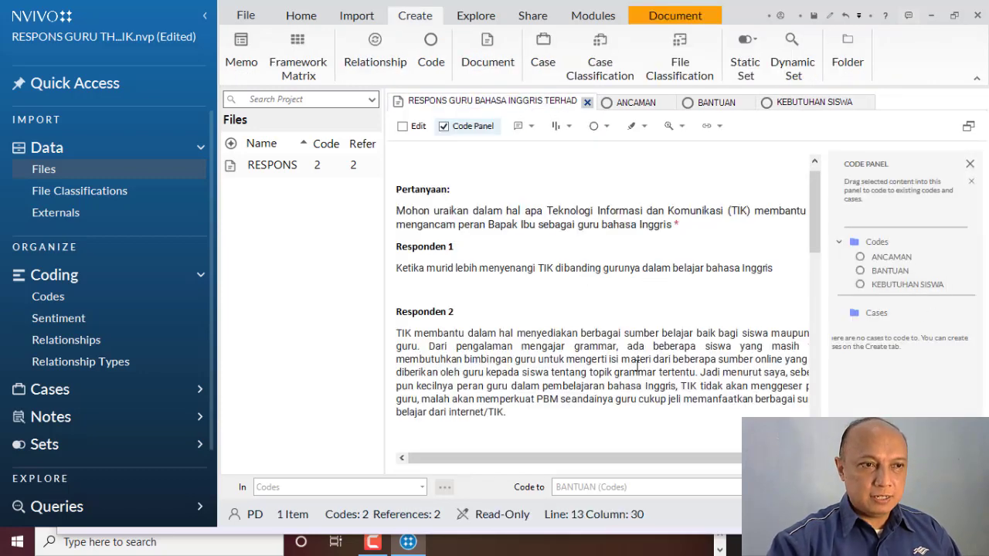
pyautogui.click(432, 346)
pyautogui.moveTo(431, 346); pyautogui.dragTo(886, 287)
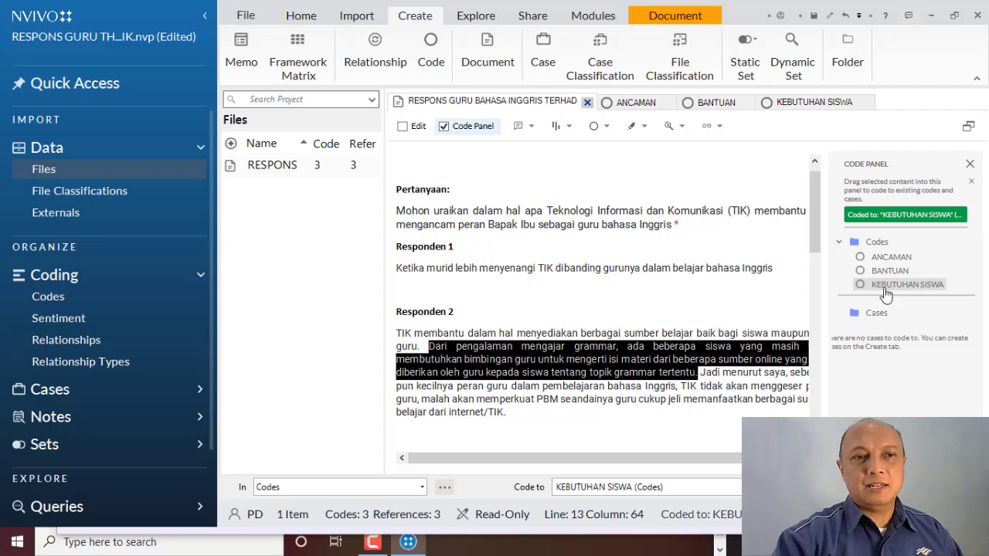
pyautogui.click(746, 418)
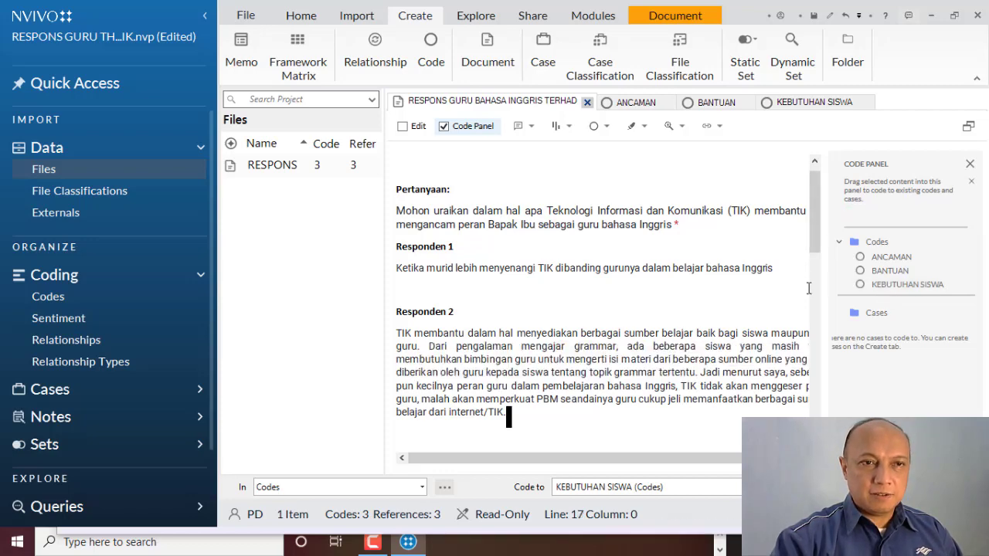
# Step: Read the remaining part of Responden 2's answer and create a new top-level code named KESAN THD TIK for it
pyautogui.scroll(-3, 816, 286)
pyautogui.scroll(-1, 816, 286)
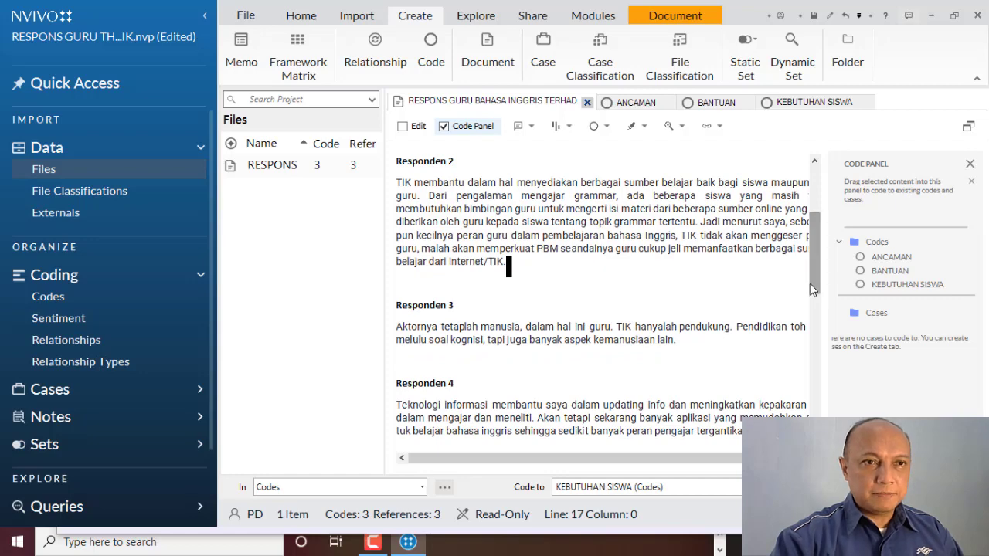
pyautogui.moveTo(686, 462)
pyautogui.mouseDown()
pyautogui.moveTo(719, 468)
pyautogui.moveTo(694, 461)
pyautogui.mouseUp()
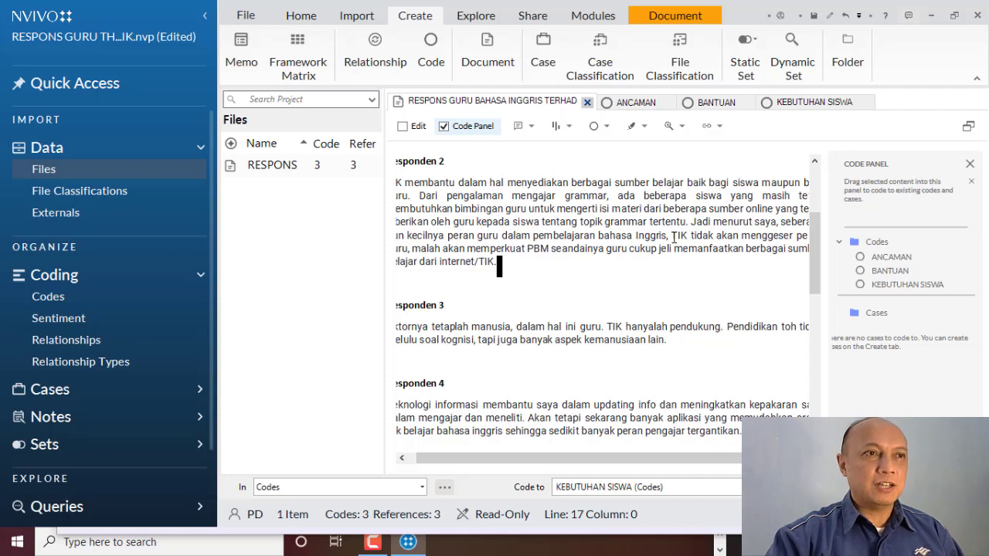
pyautogui.click(431, 62)
pyautogui.click(448, 102)
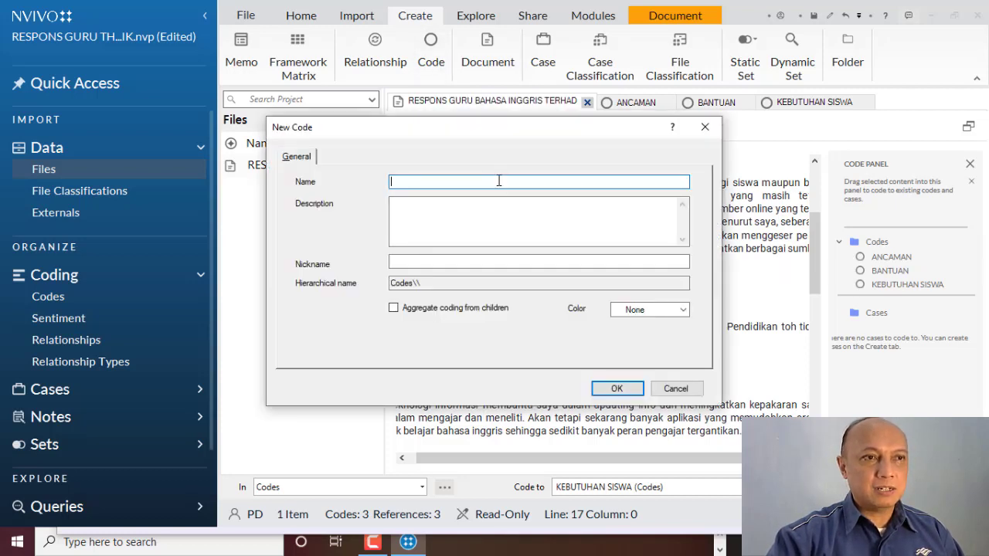
pyautogui.write('KESAN')
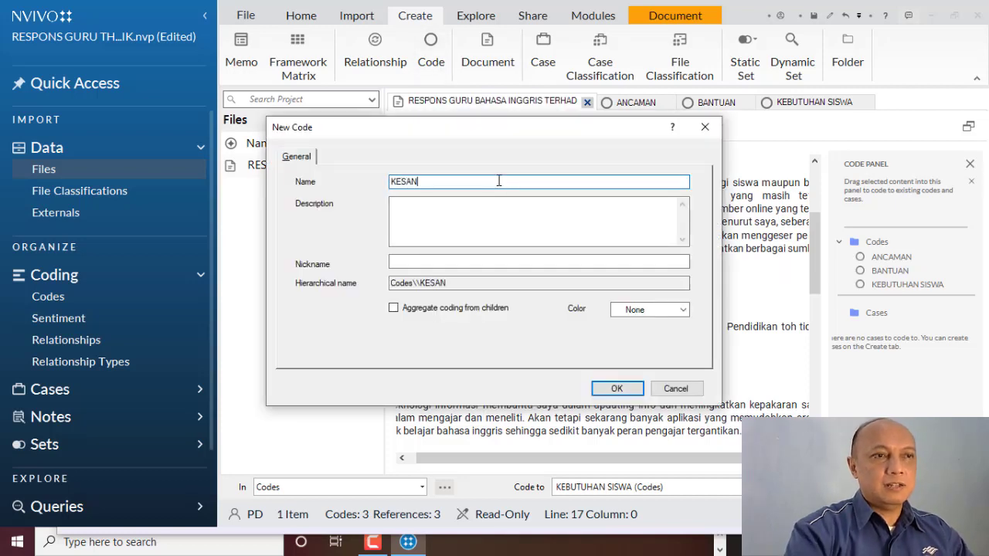
pyautogui.write(' THD TIK')
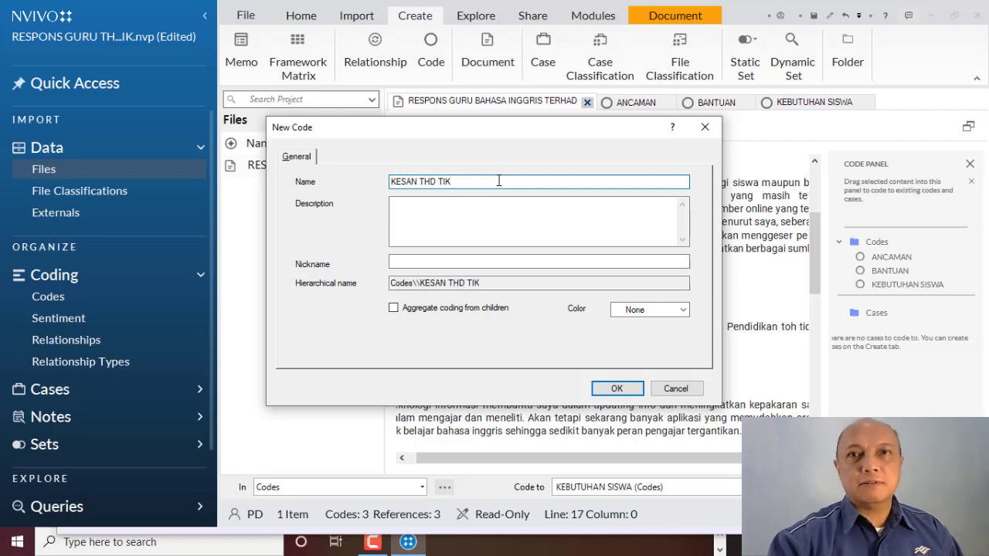
pyautogui.click(617, 388)
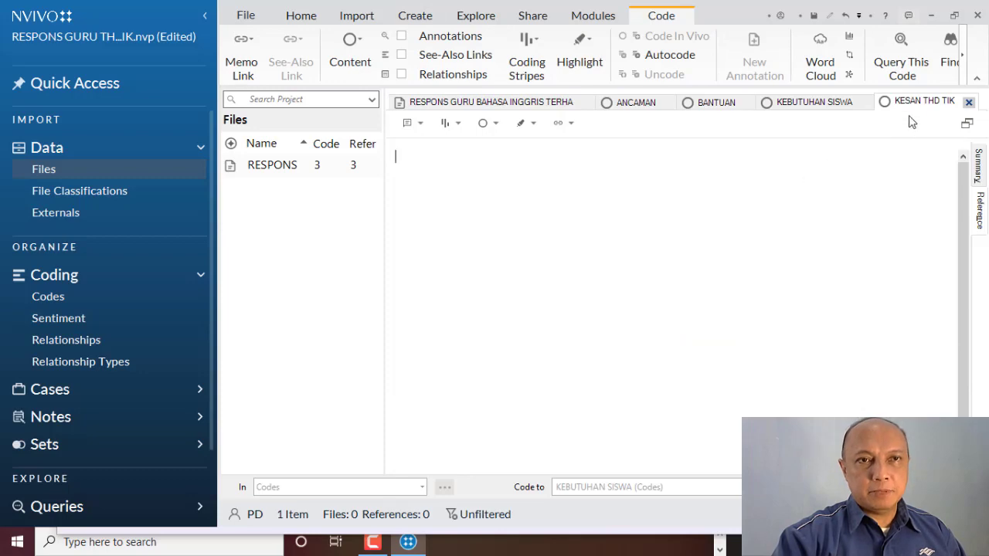
# Step: In the responses document, code Responden 2's closing passage from "TIK tidak akan menggeser" to "internet/TIK" to KESAN THD TIK
pyautogui.click(460, 105)
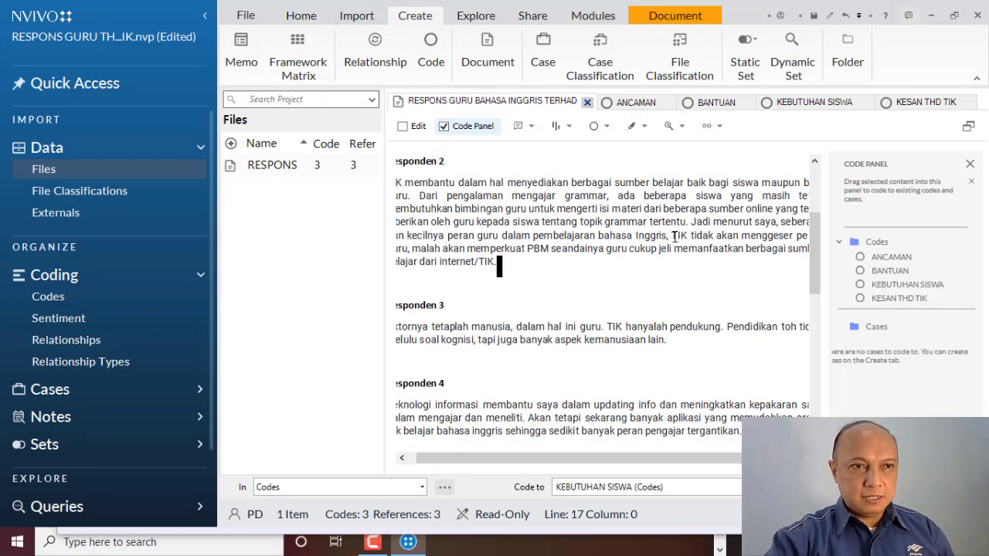
pyautogui.moveTo(671, 236); pyautogui.dragTo(778, 248)
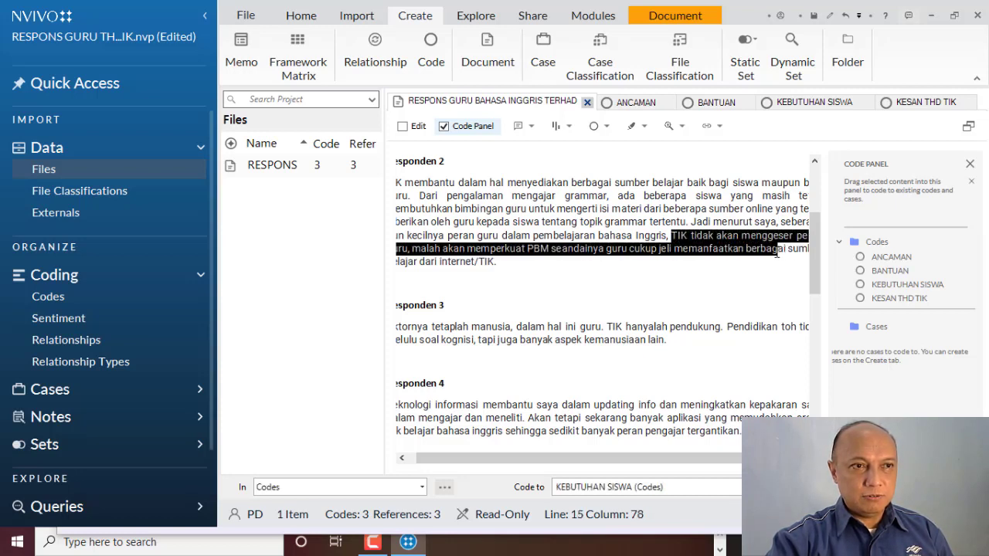
pyautogui.moveTo(778, 255); pyautogui.dragTo(779, 262)
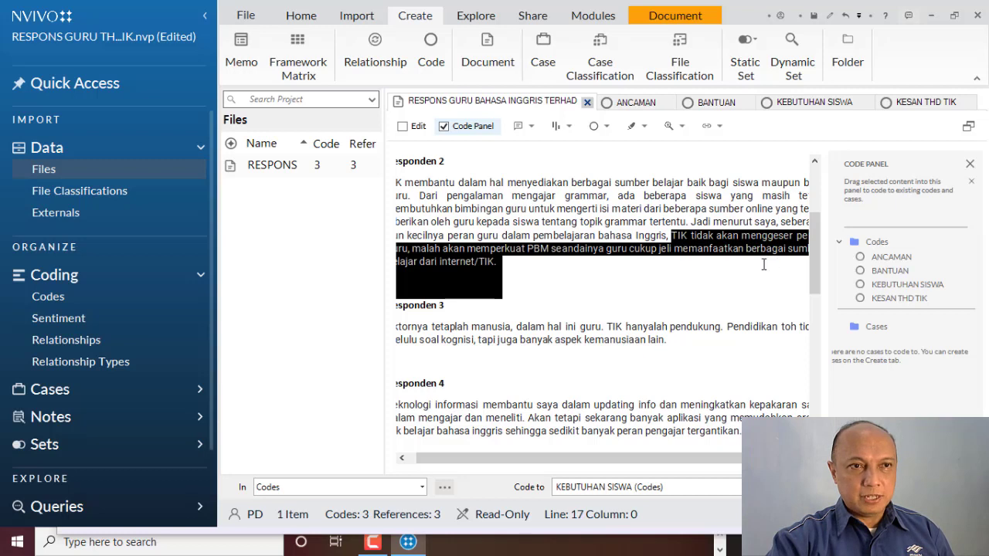
pyautogui.moveTo(742, 249); pyautogui.dragTo(866, 303)
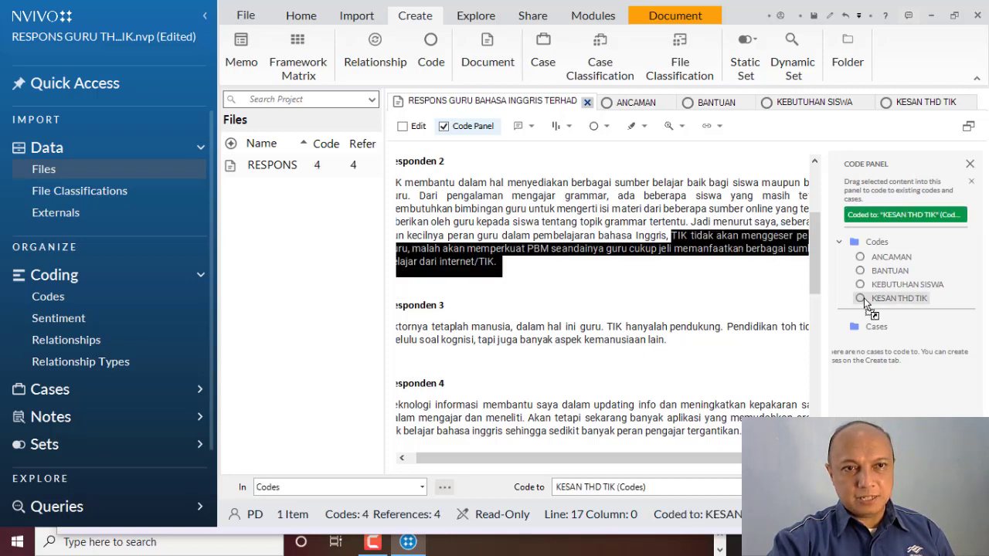
pyautogui.scroll(-3, 738, 303)
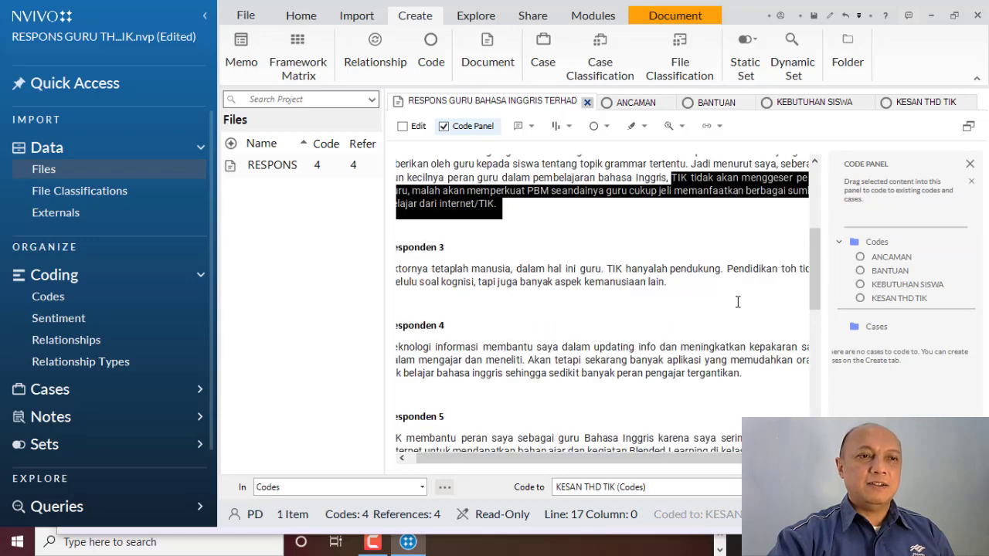
pyautogui.scroll(1, 738, 302)
pyautogui.scroll(3, 738, 302)
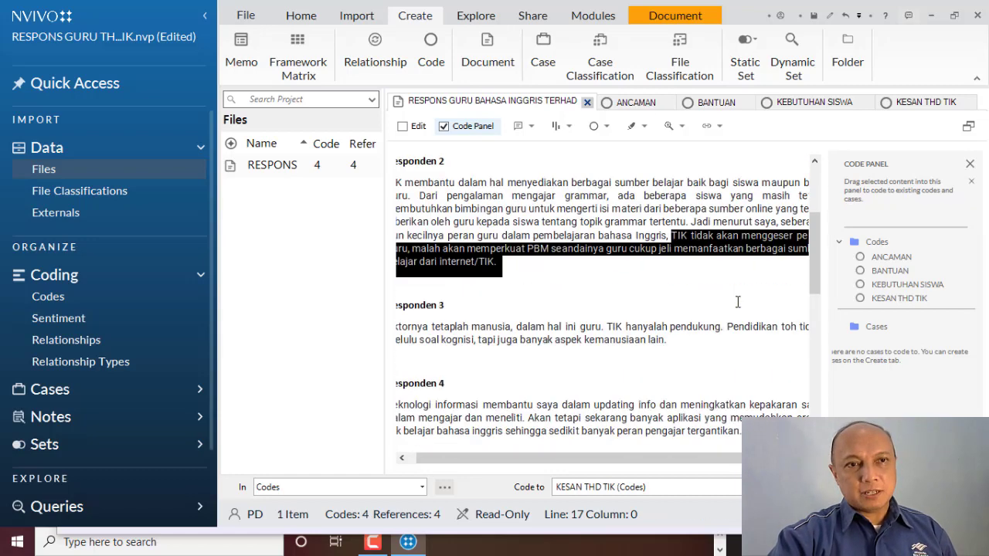
# Step: Read through the answers of Responden 3 to Responden 7 in the responses document
pyautogui.scroll(-3, 738, 302)
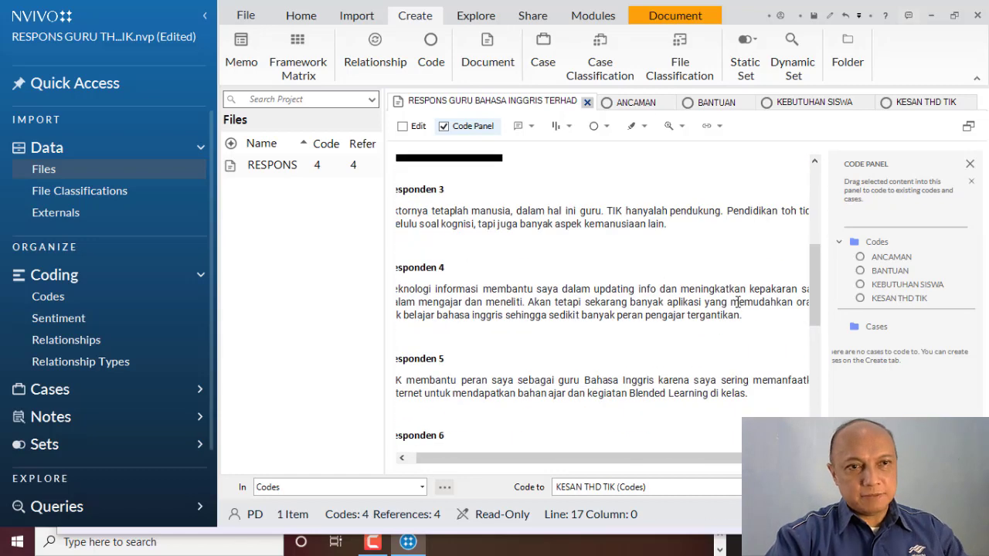
pyautogui.scroll(-3, 738, 302)
pyautogui.scroll(3, 737, 302)
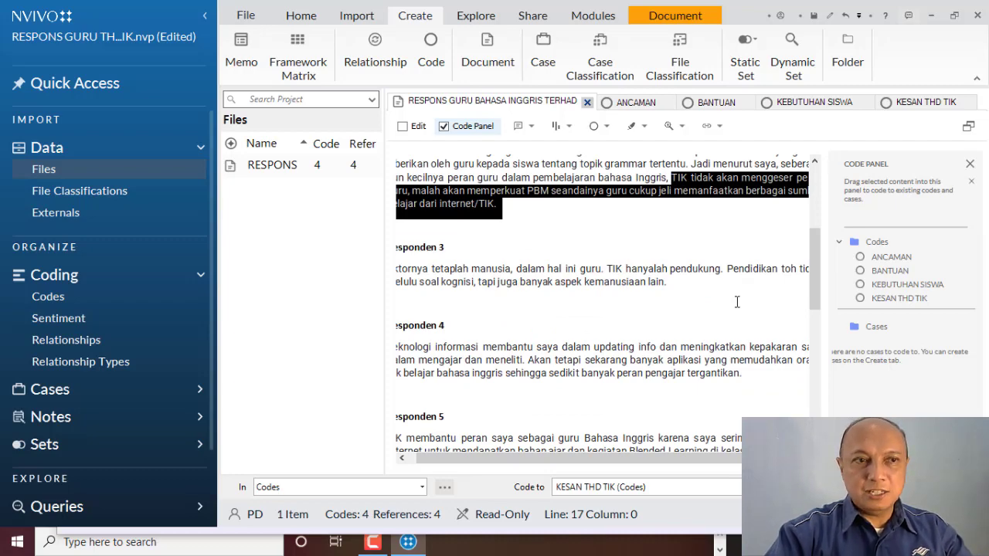
pyautogui.scroll(-1, 738, 302)
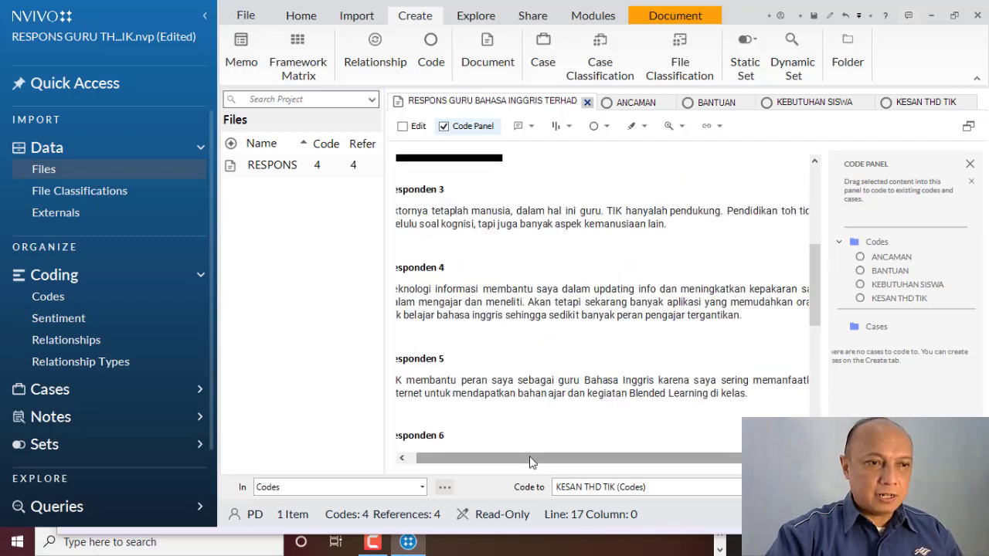
pyautogui.moveTo(526, 462); pyautogui.dragTo(486, 466)
pyautogui.scroll(-3, 610, 363)
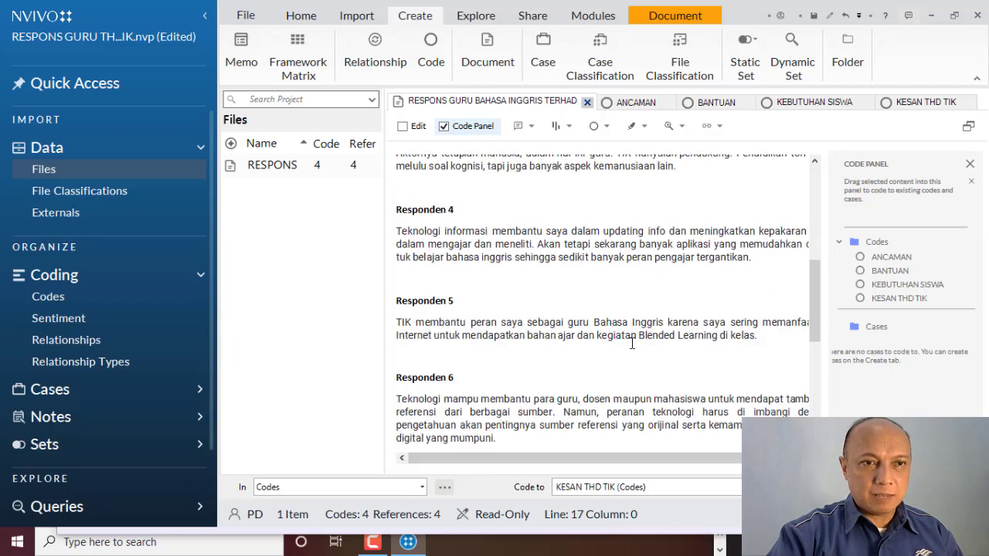
pyautogui.scroll(-1, 632, 343)
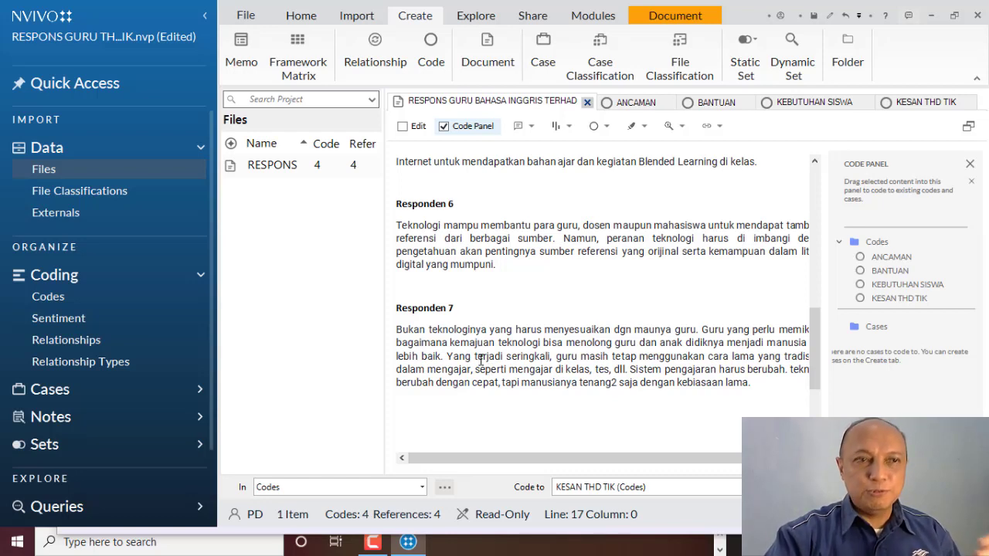
# Step: Create a new top-level code named SIKAP NEGATIF GURU
pyautogui.click(432, 58)
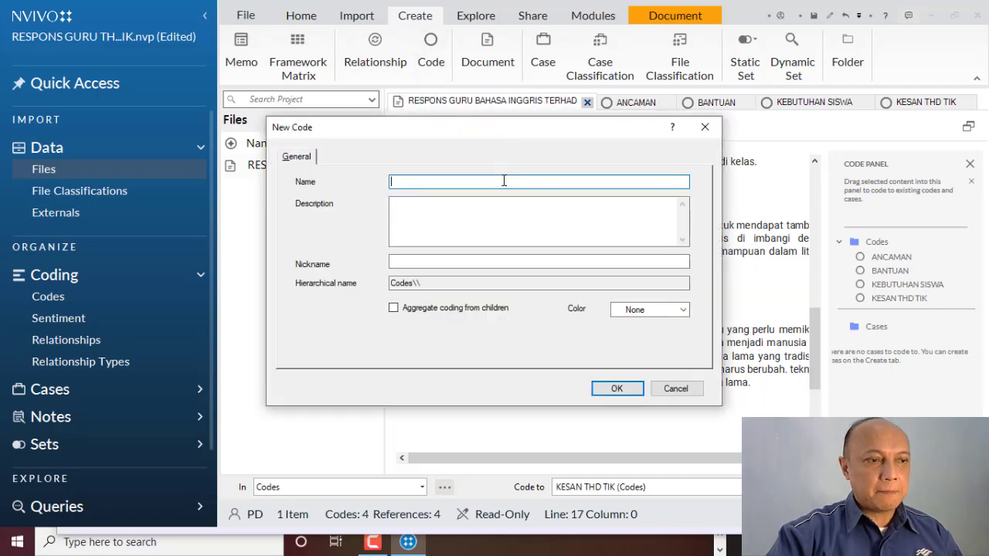
pyautogui.write('kap')
pyautogui.press('BackSpace')
pyautogui.press('BackSpace')
pyautogui.press('BackSpace')
pyautogui.press('BackSpace')
pyautogui.press('BackSpace')
pyautogui.write('SI')
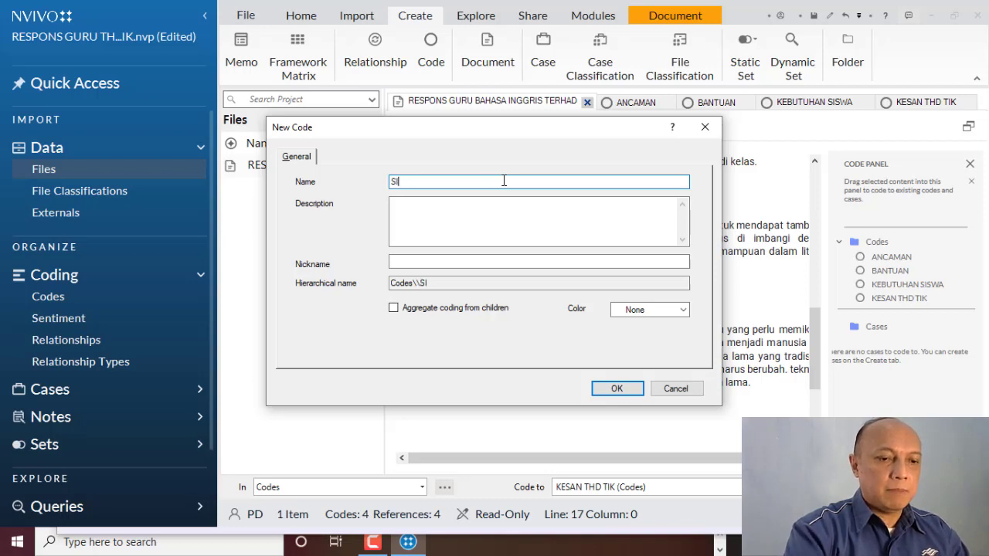
pyautogui.write('KAP NEGATIF GURU')
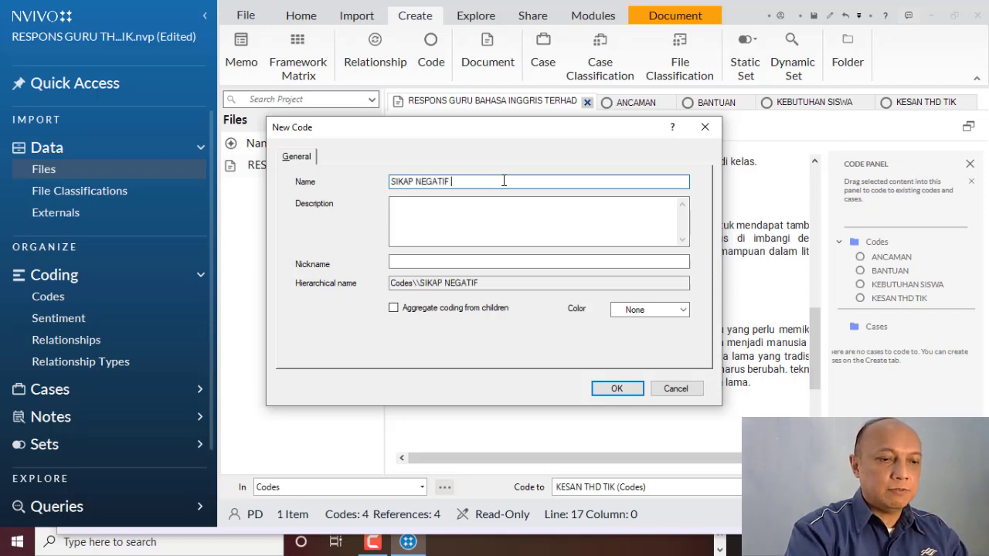
pyautogui.click(618, 389)
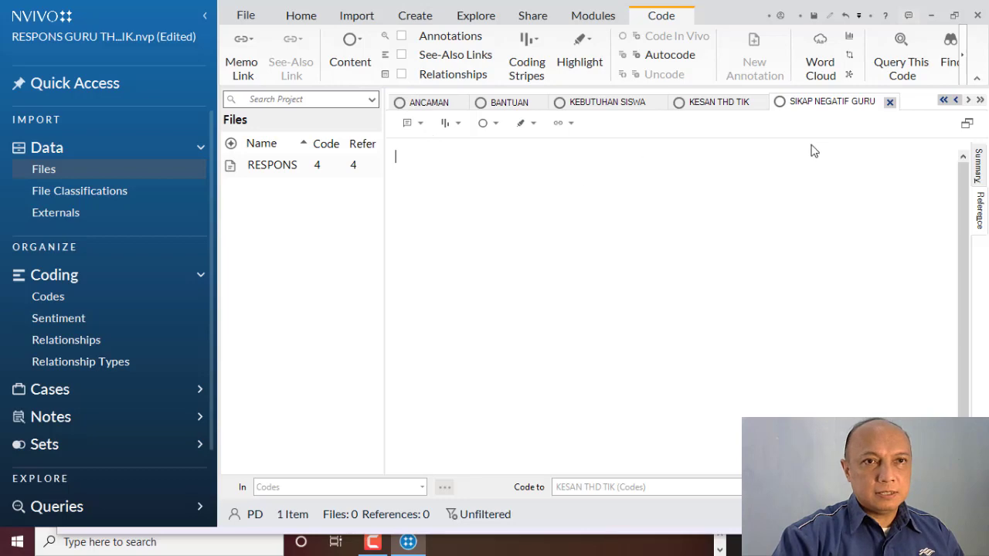
# Step: In the responses document, code Responden 7's passage from "Yang terjadi seringkali" to "kebiasaan lama" to SIKAP NEGATIF GURU
pyautogui.click(945, 104)
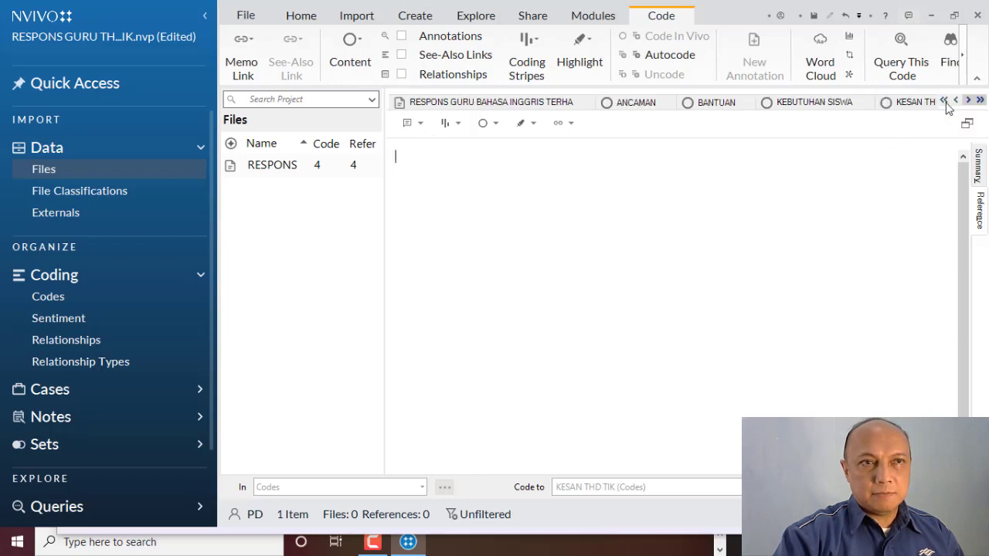
pyautogui.click(561, 105)
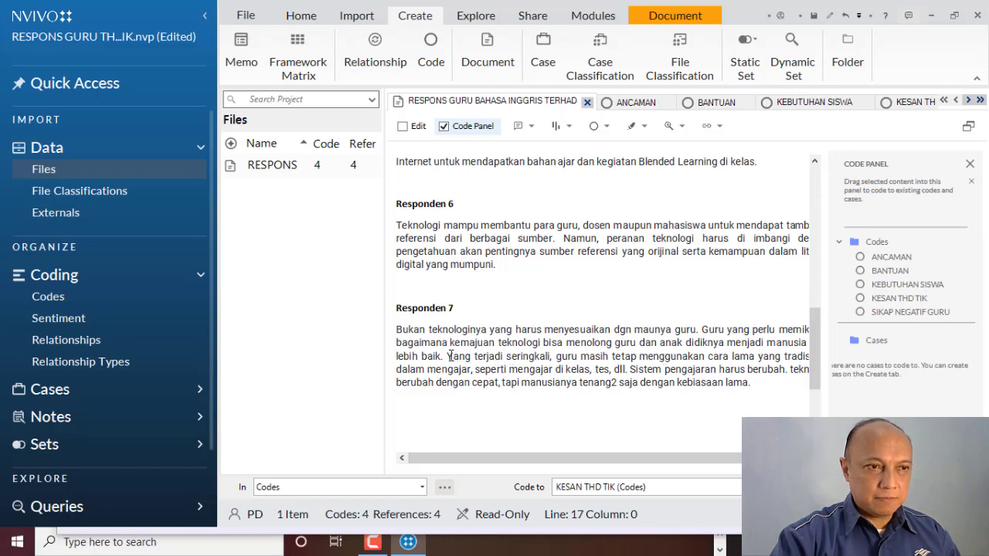
pyautogui.moveTo(447, 357); pyautogui.dragTo(757, 393)
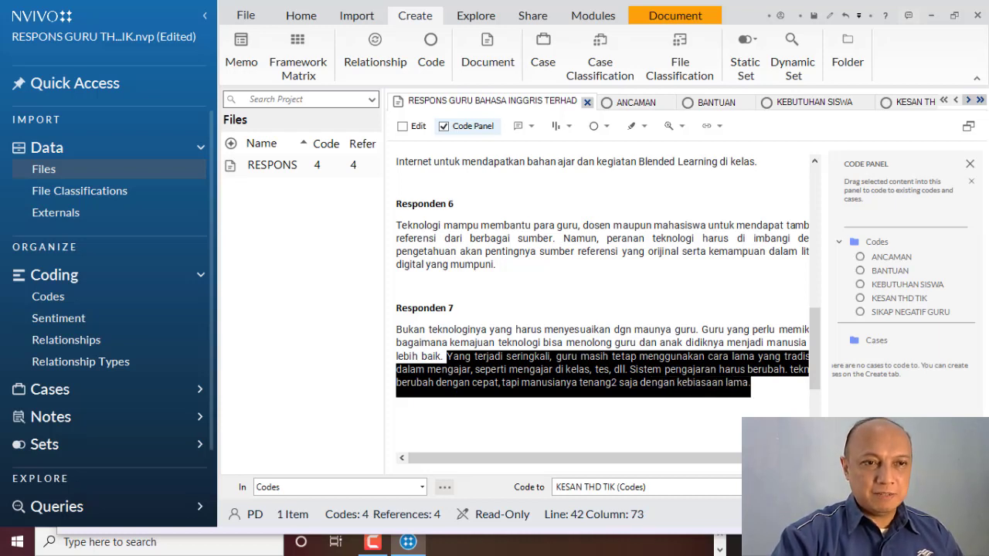
pyautogui.moveTo(691, 373); pyautogui.dragTo(864, 313)
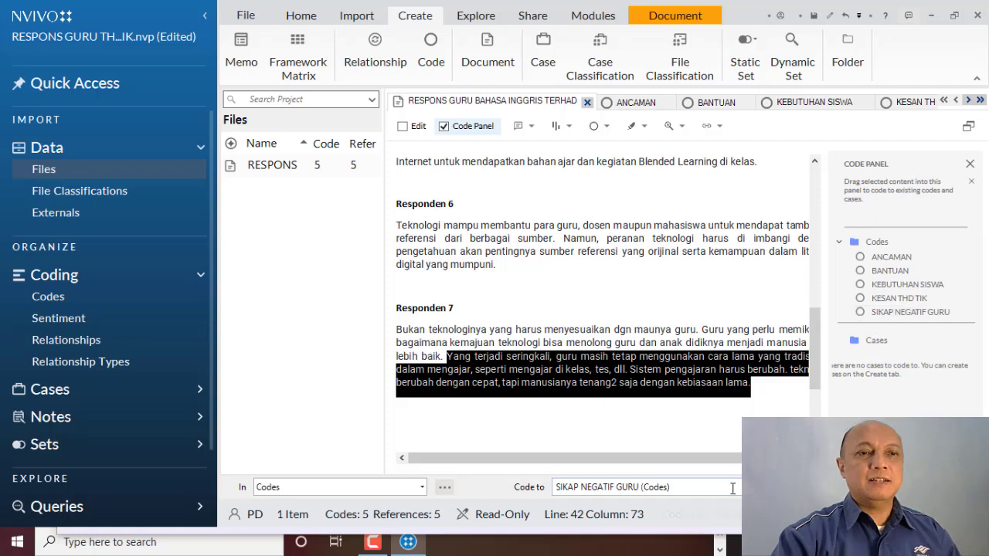
pyautogui.click(710, 432)
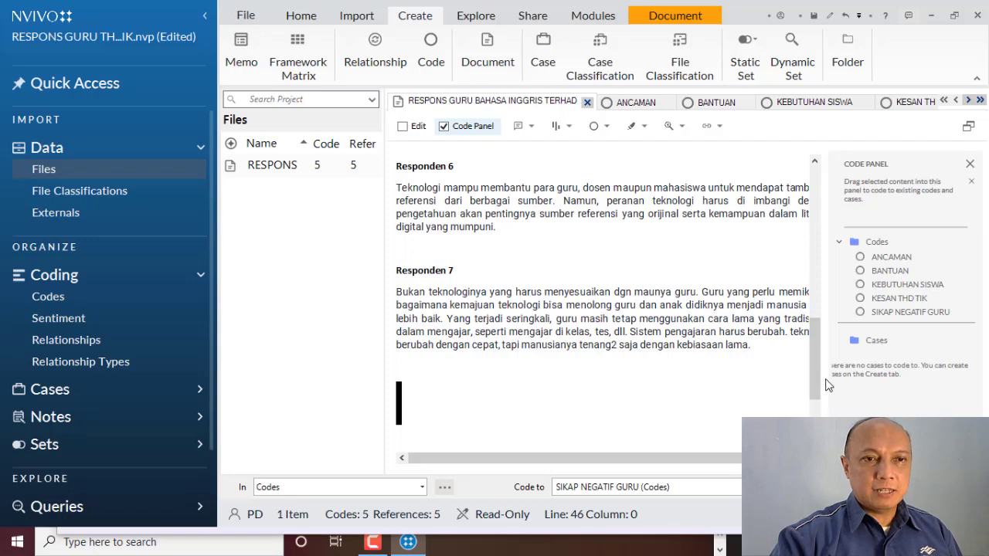
# Step: Review the coded references of ANCAMAN, BANTUAN and KEBUTUHAN SISWA one after another from the project's list of codes
pyautogui.moveTo(824, 381); pyautogui.dragTo(824, 230)
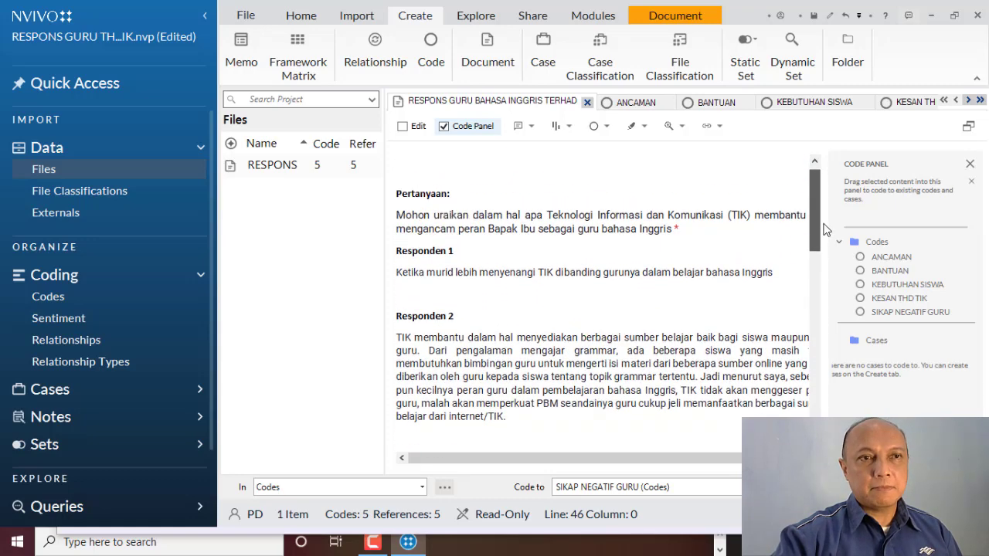
pyautogui.click(78, 299)
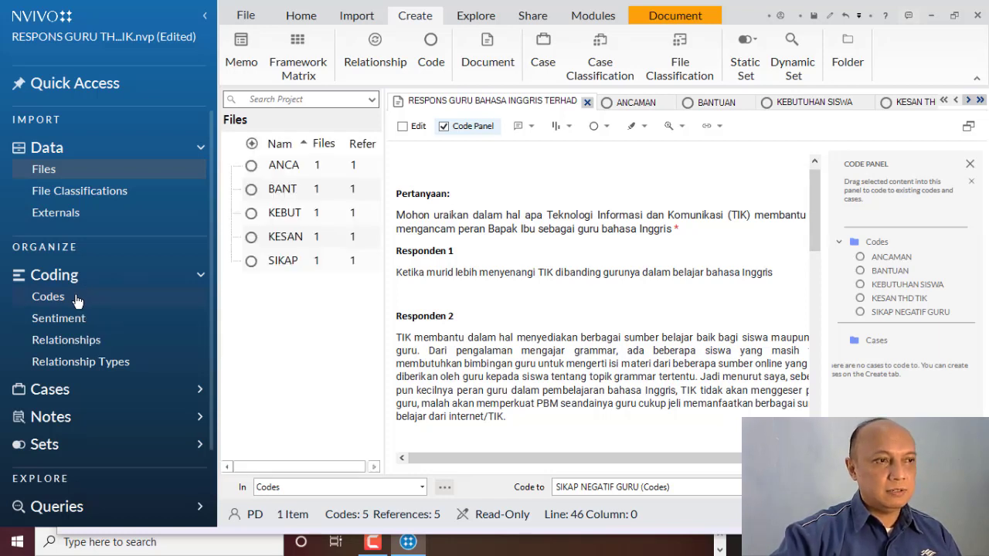
pyautogui.click(292, 167)
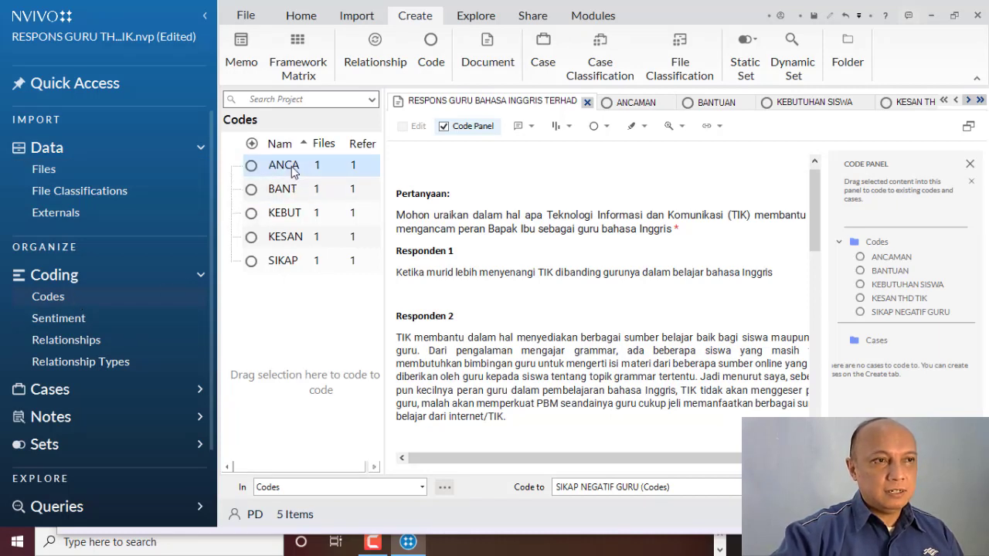
pyautogui.doubleClick(291, 166)
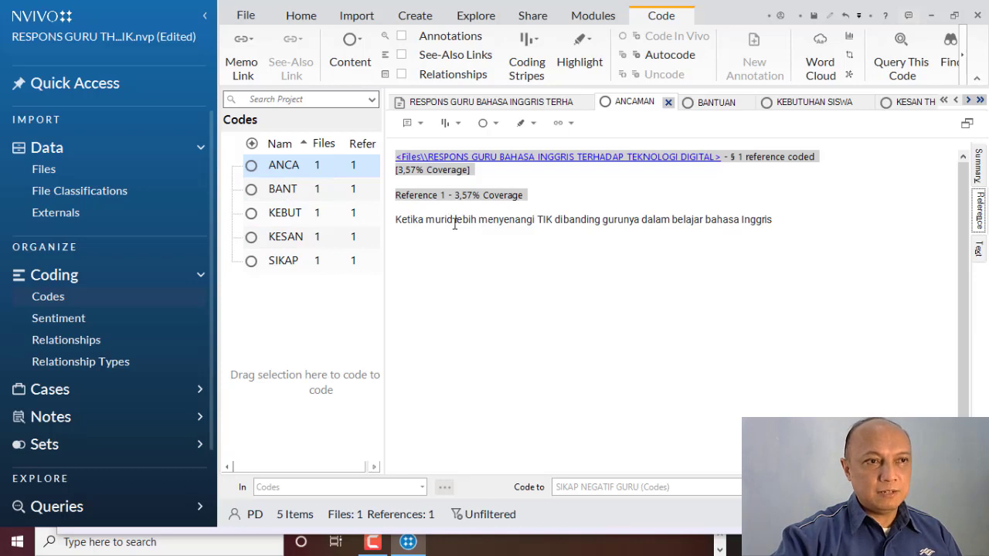
pyautogui.click(282, 190)
pyautogui.doubleClick(283, 190)
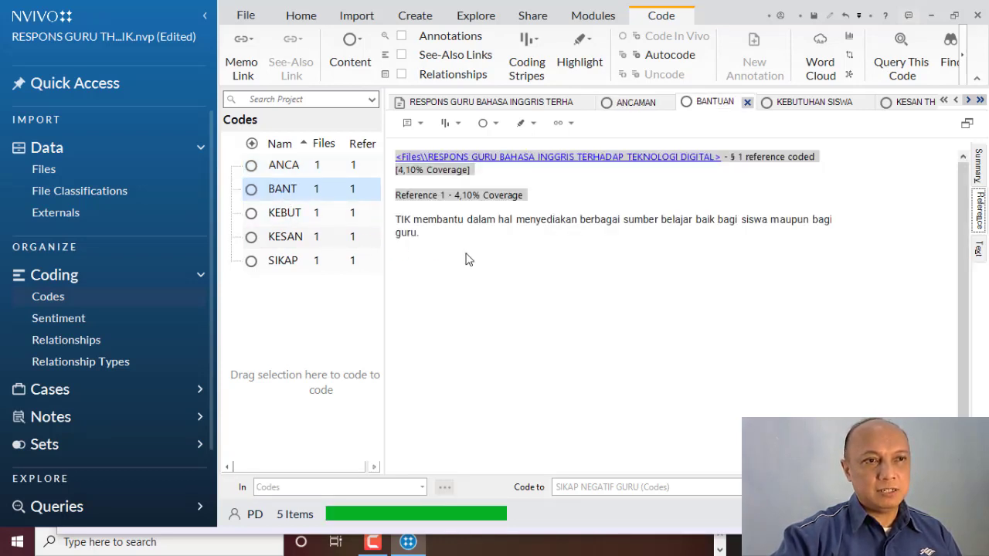
pyautogui.click(283, 217)
pyautogui.doubleClick(284, 216)
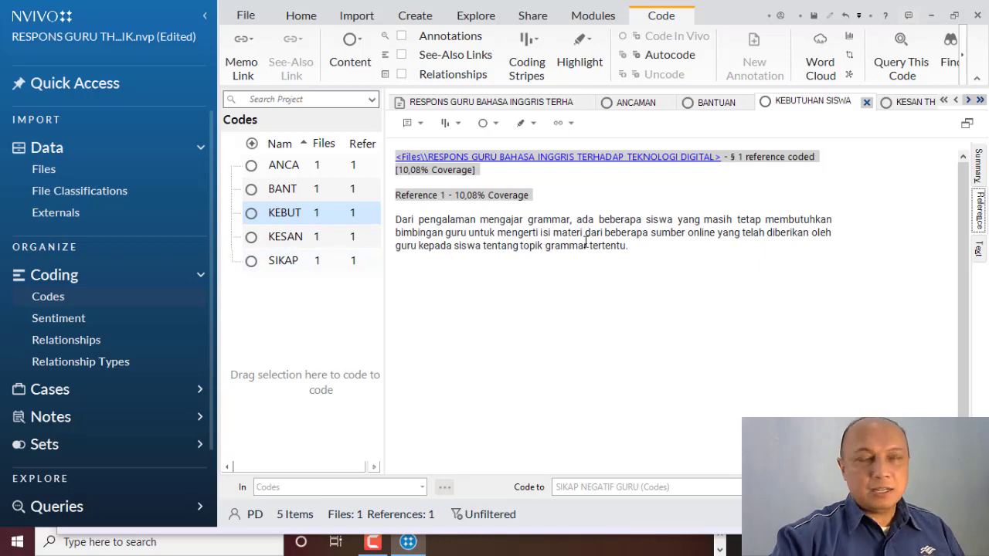
# Step: Set up an export of the ANCAMAN code using the Reference View option
pyautogui.click(289, 170)
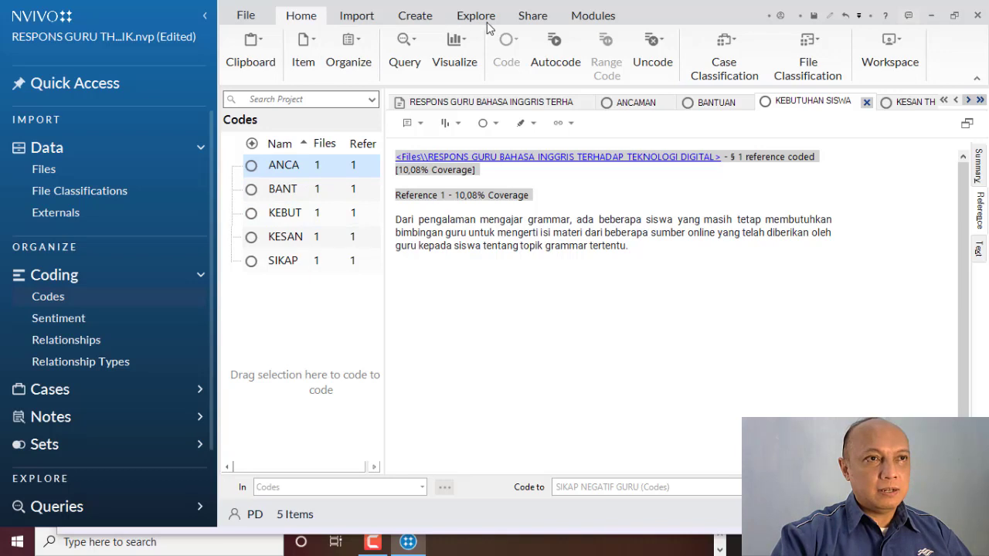
pyautogui.click(535, 17)
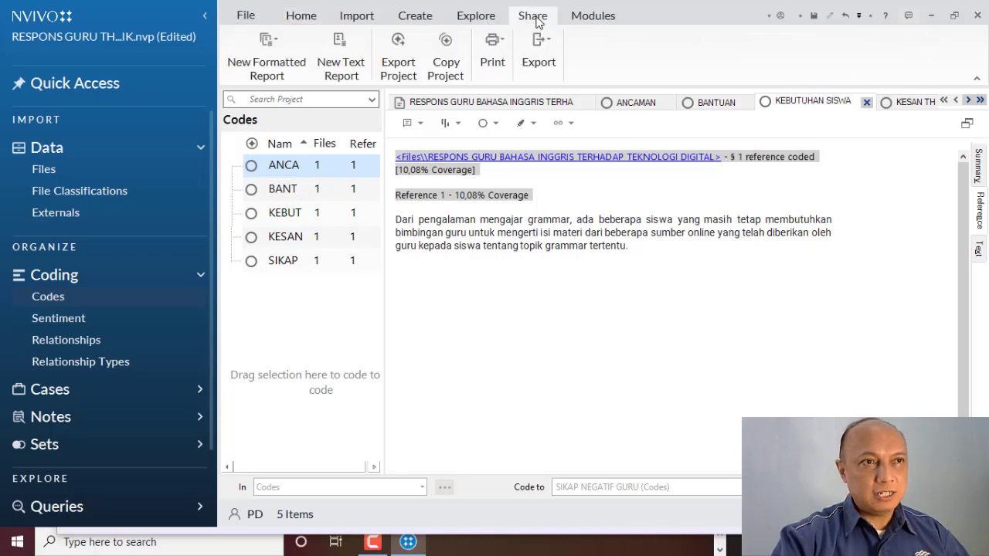
pyautogui.click(545, 64)
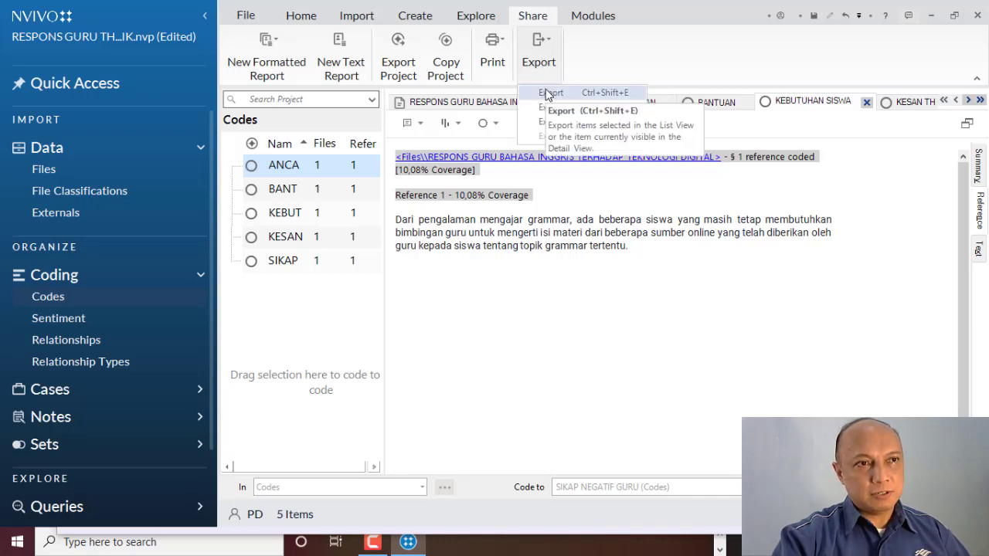
pyautogui.click(547, 94)
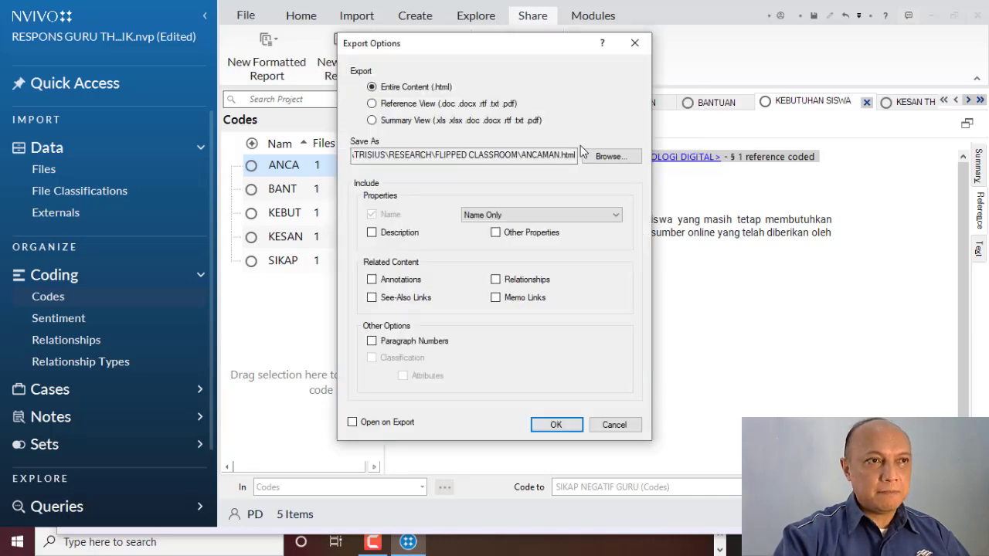
pyautogui.click(372, 104)
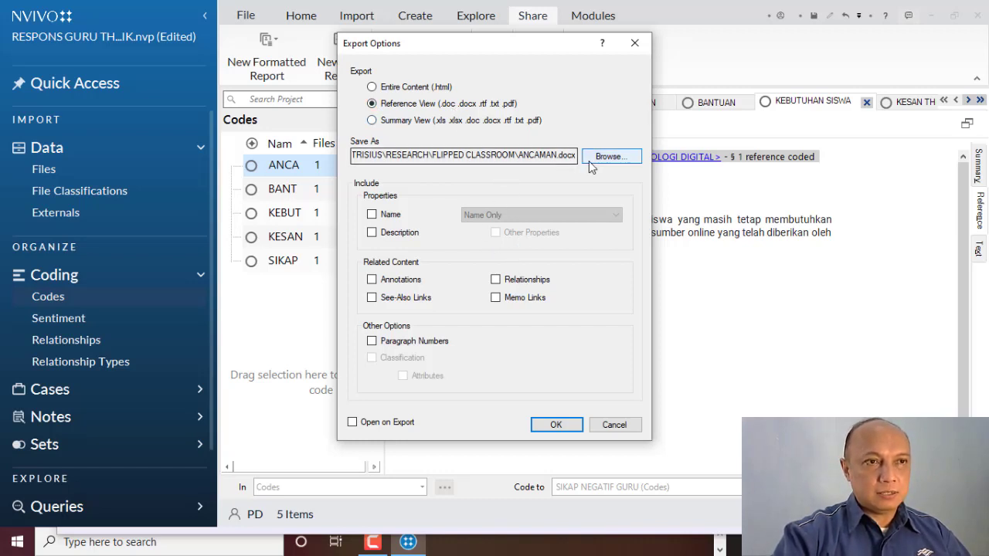
# Step: Choose the CODING DG NVIVO folder for the MS Word (.docx) file ANCAMAN and run the export
pyautogui.click(613, 159)
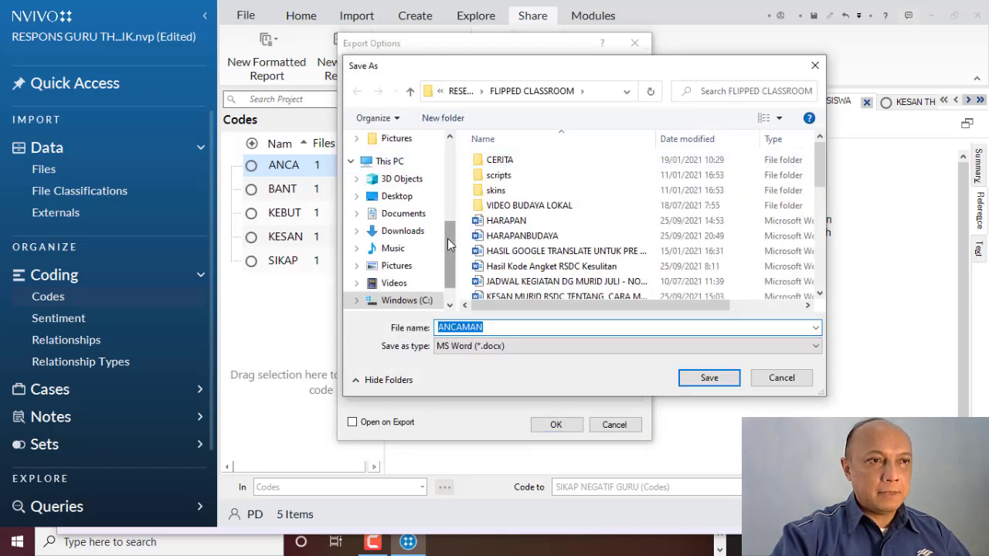
pyautogui.scroll(4, 448, 237)
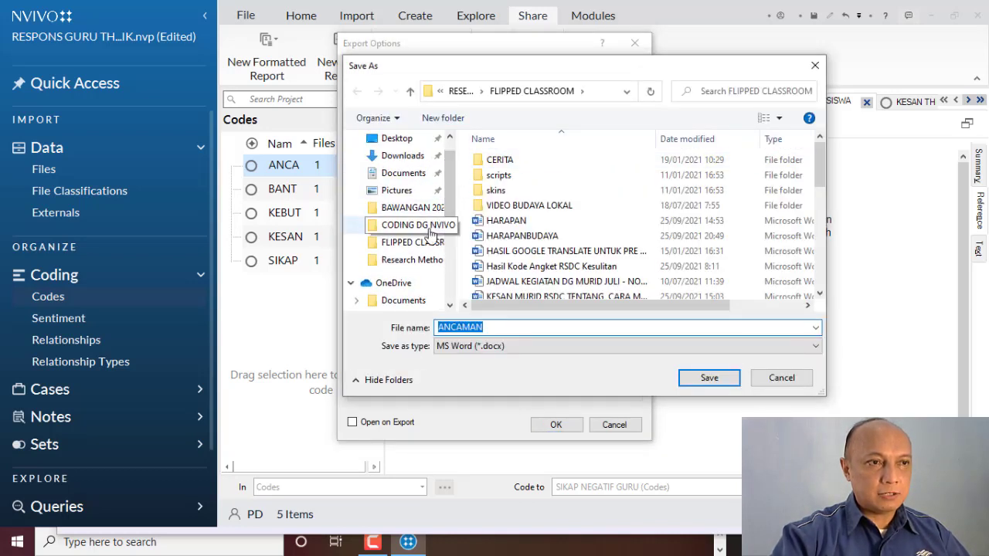
pyautogui.click(431, 232)
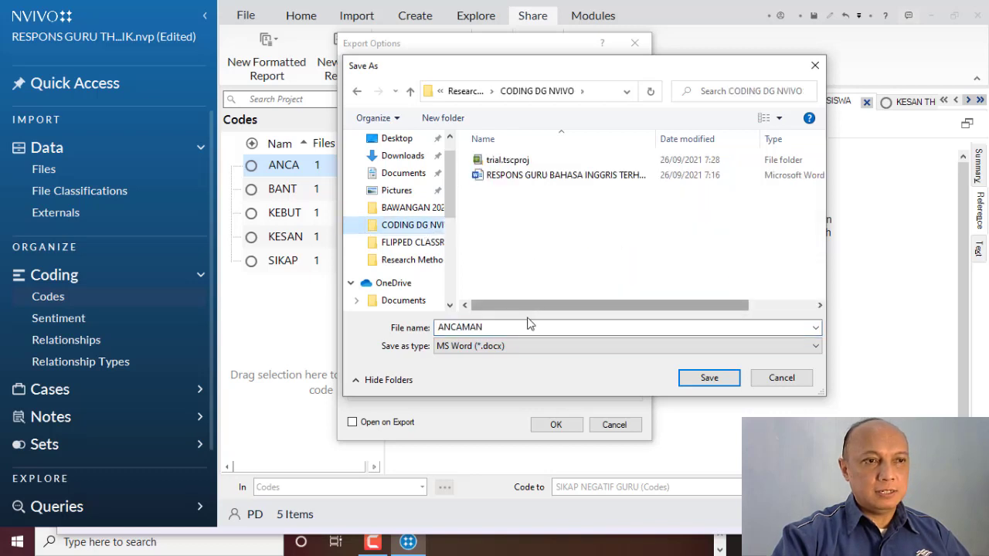
pyautogui.click(709, 378)
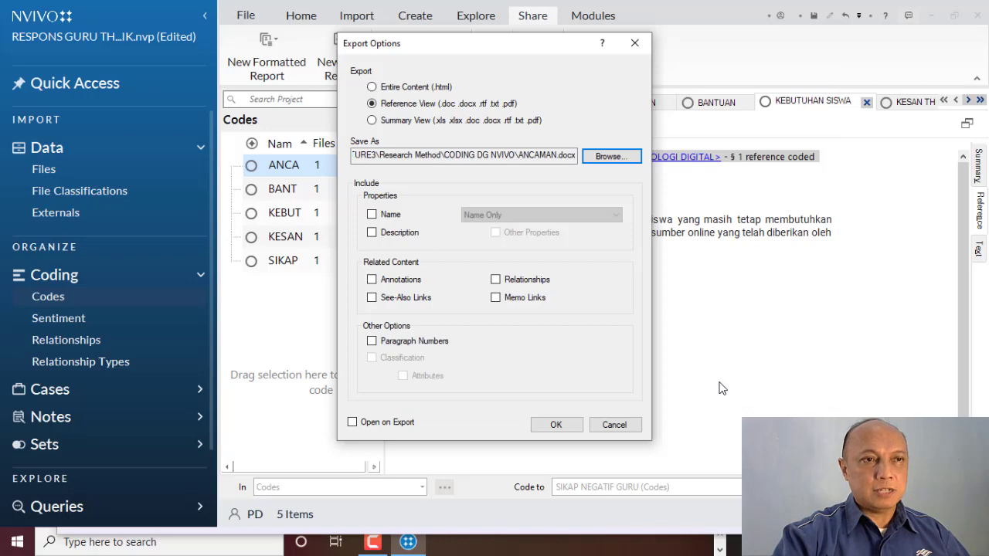
pyautogui.click(559, 425)
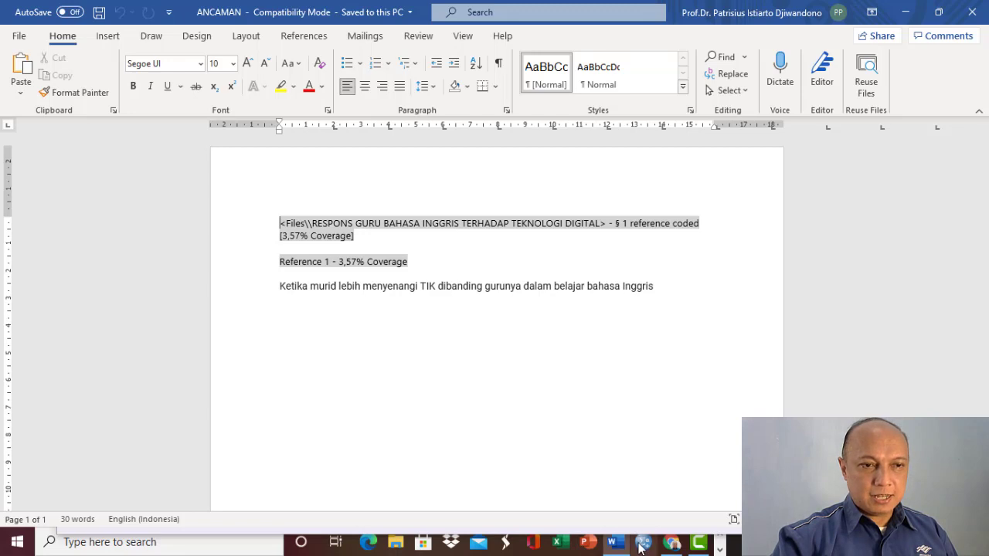
pyautogui.moveTo(617, 546)
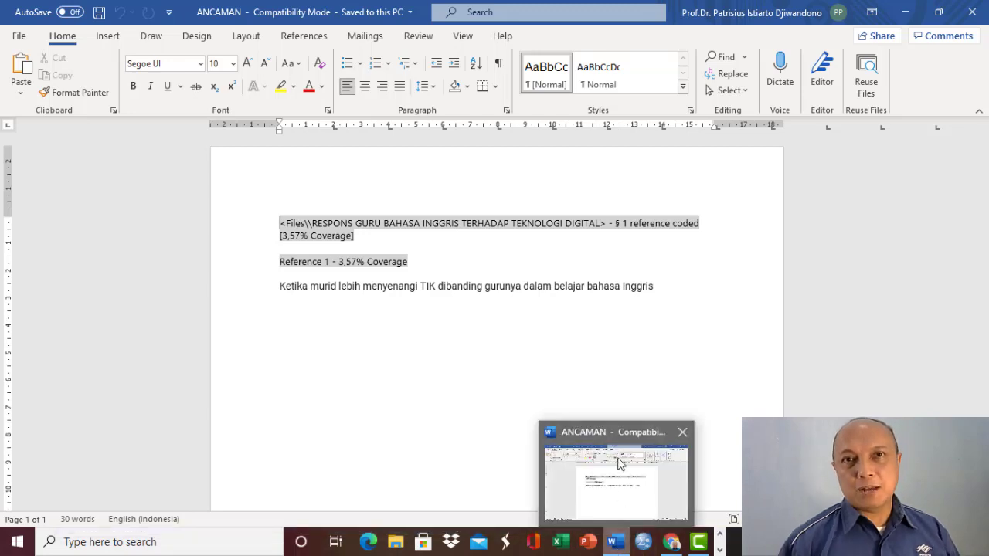